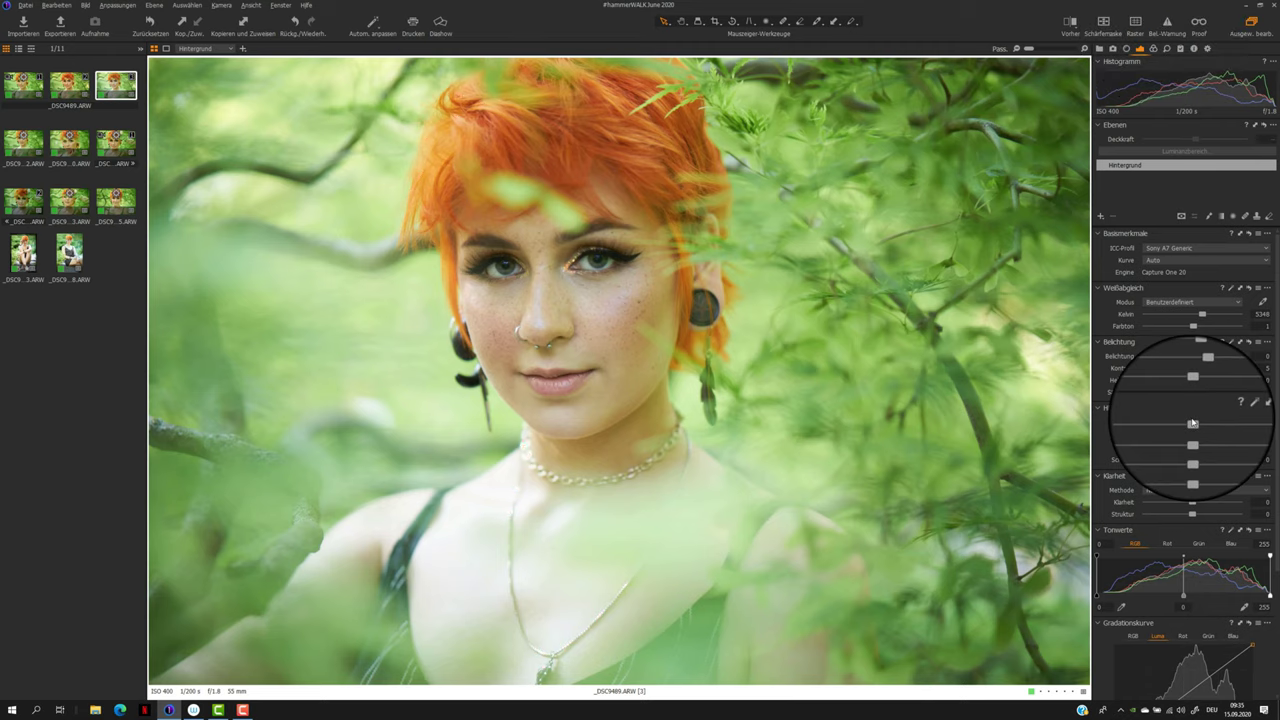
Lower the background layer's highlights to -54 and raise its brightness to 15
drag(1192, 422, 1166, 423)
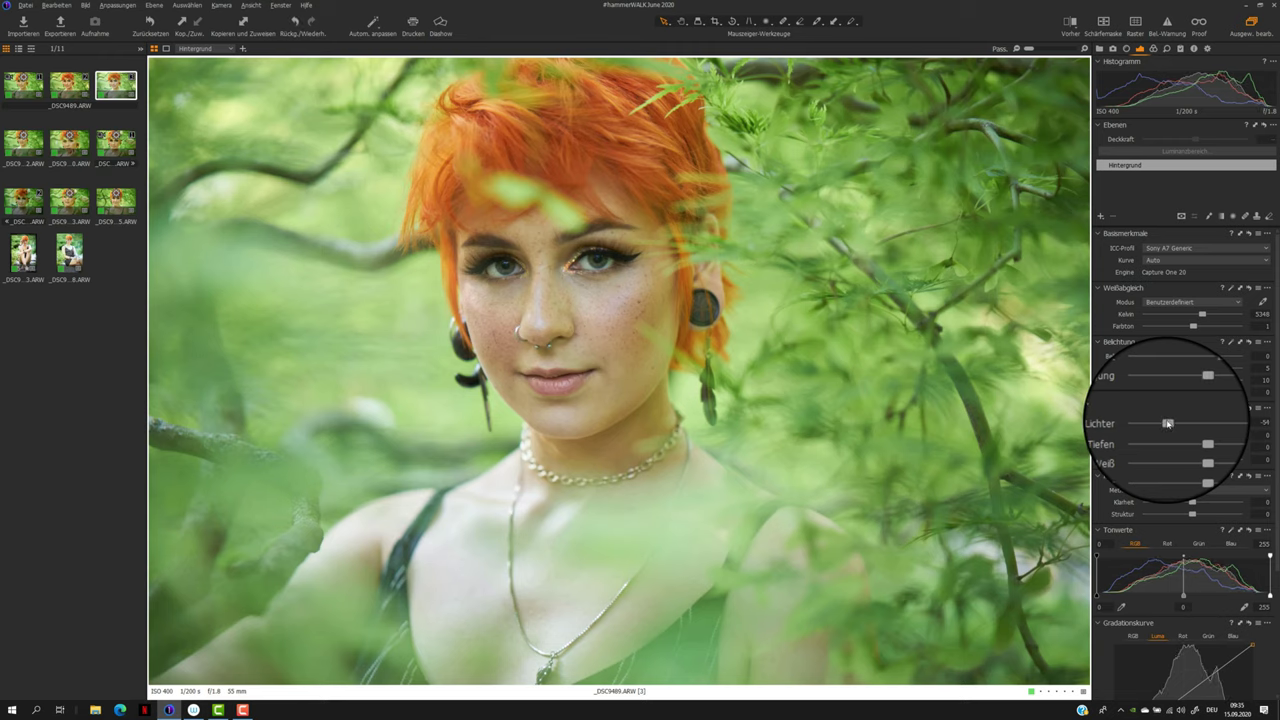
drag(1204, 382, 1208, 383)
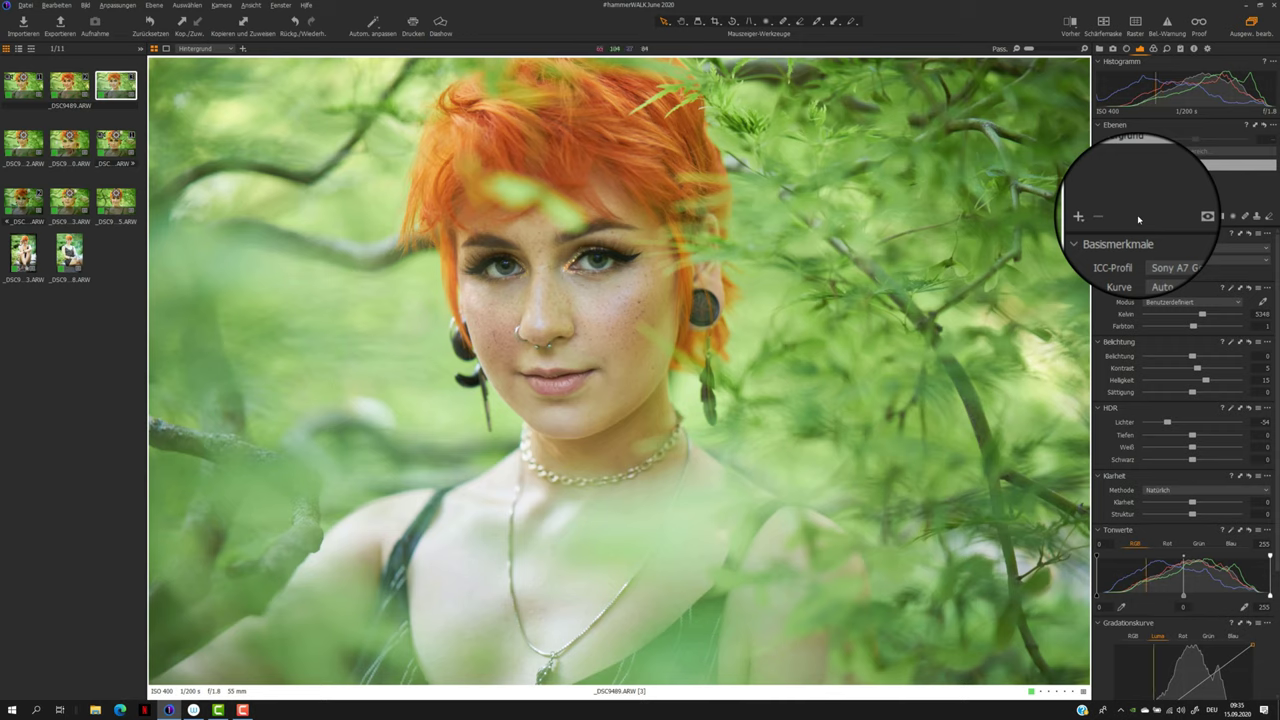
Add a new filled adjustment layer named Color Grade and set its opacity to 50
click(1100, 217)
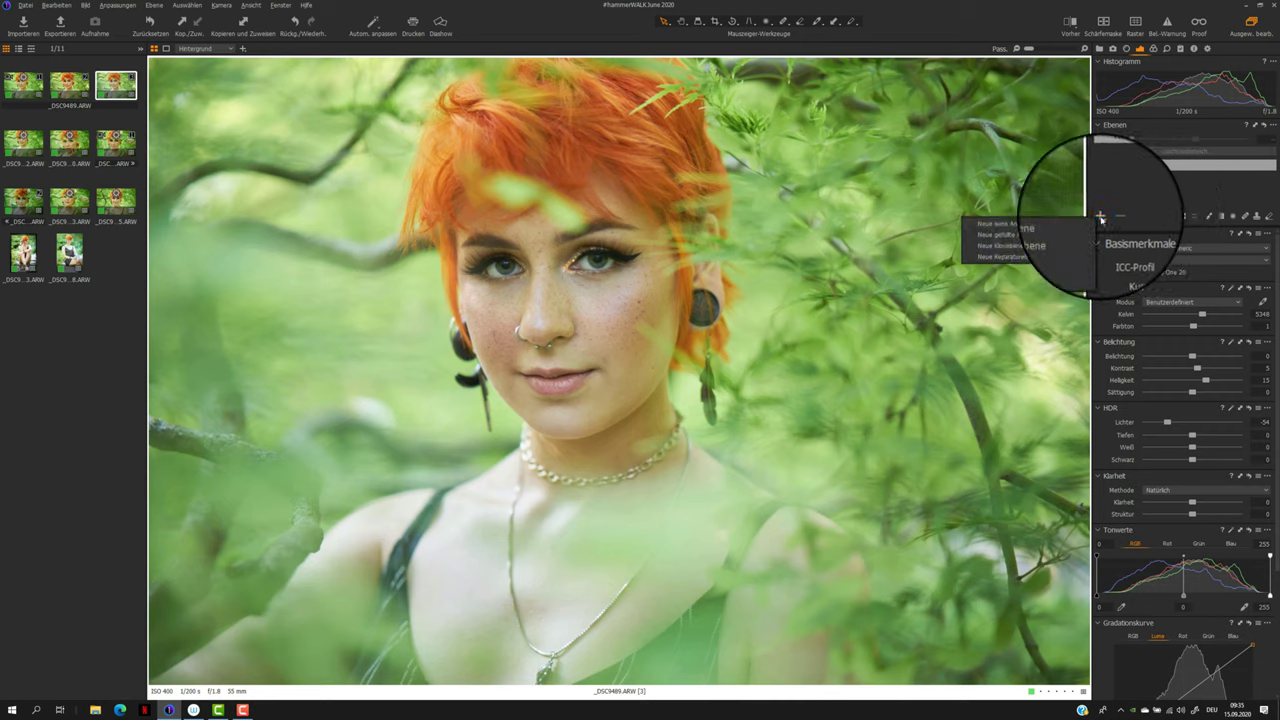
click(1089, 235)
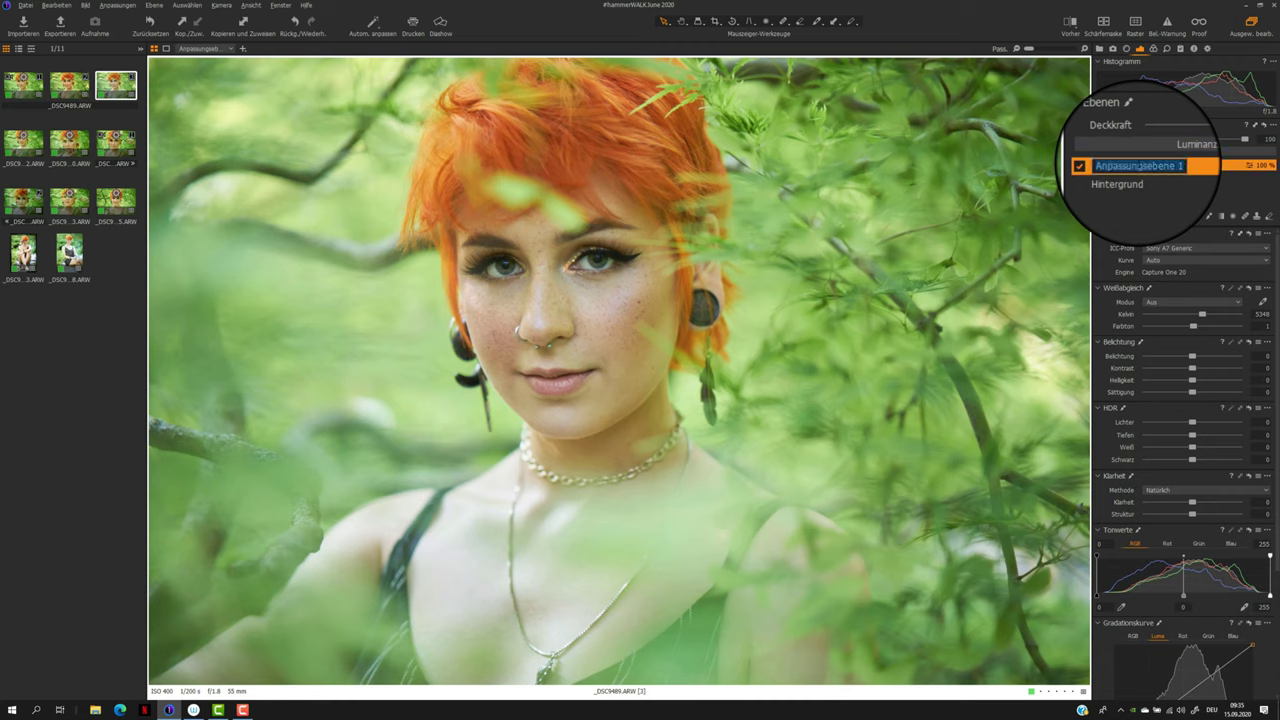
text(Color Grade)
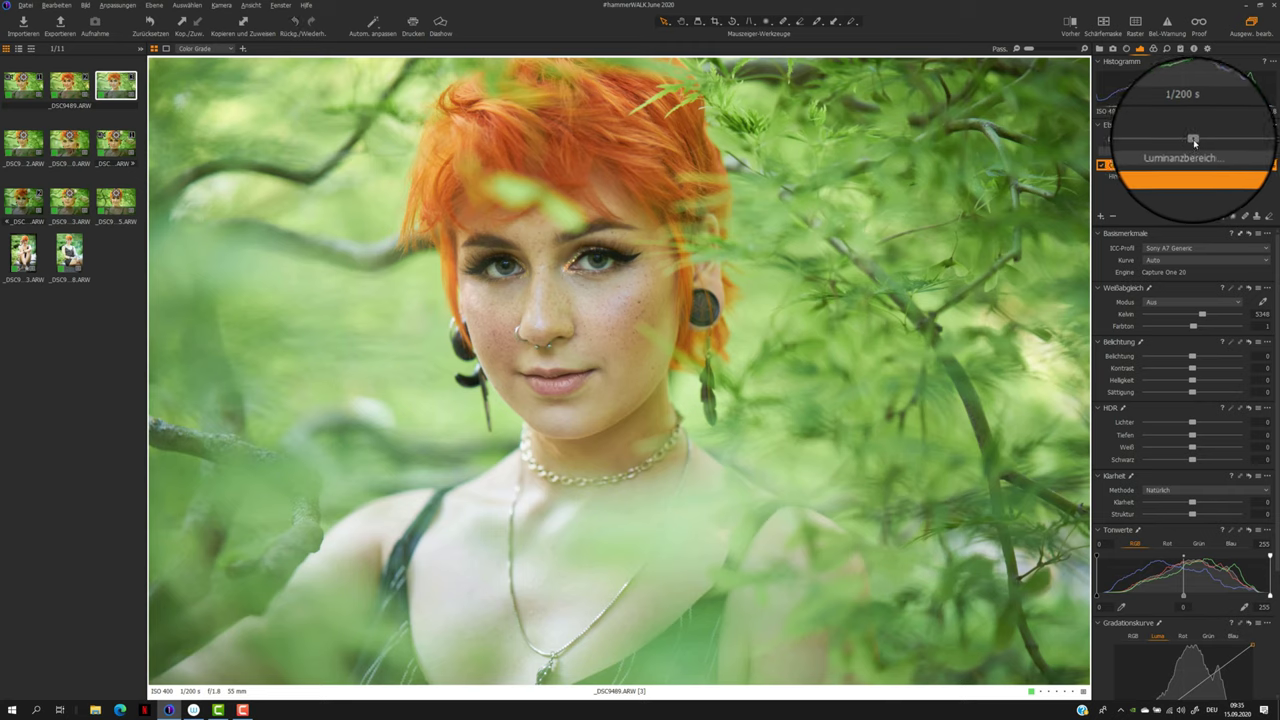
drag(1194, 141, 1197, 141)
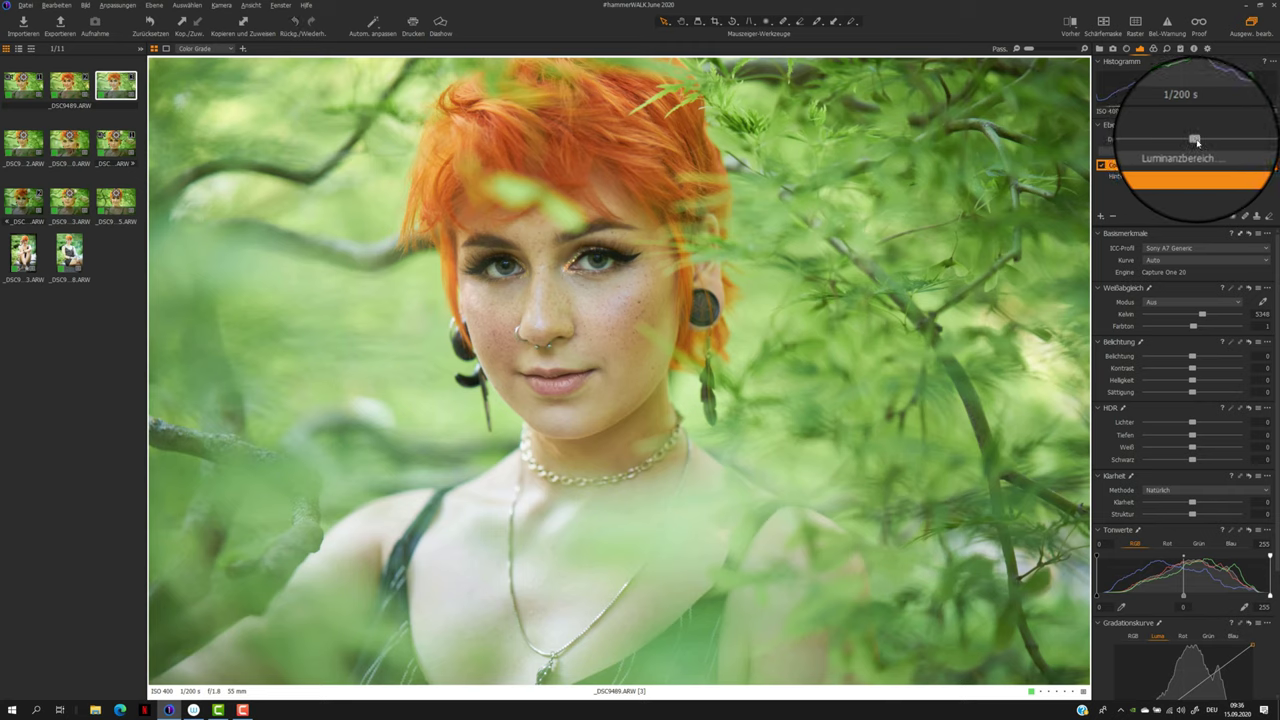
Detach the Color Balance tool as a floating window over the foliage beside the portrait and enlarge it
click(1153, 49)
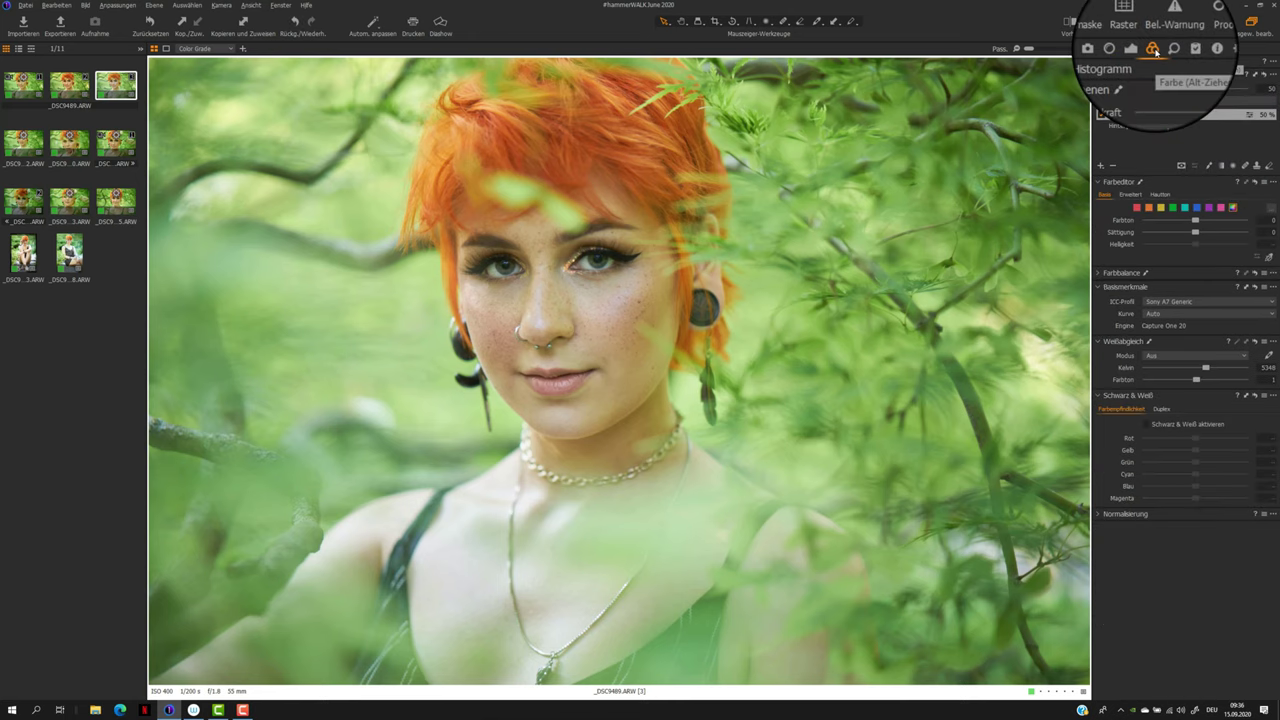
click(1100, 272)
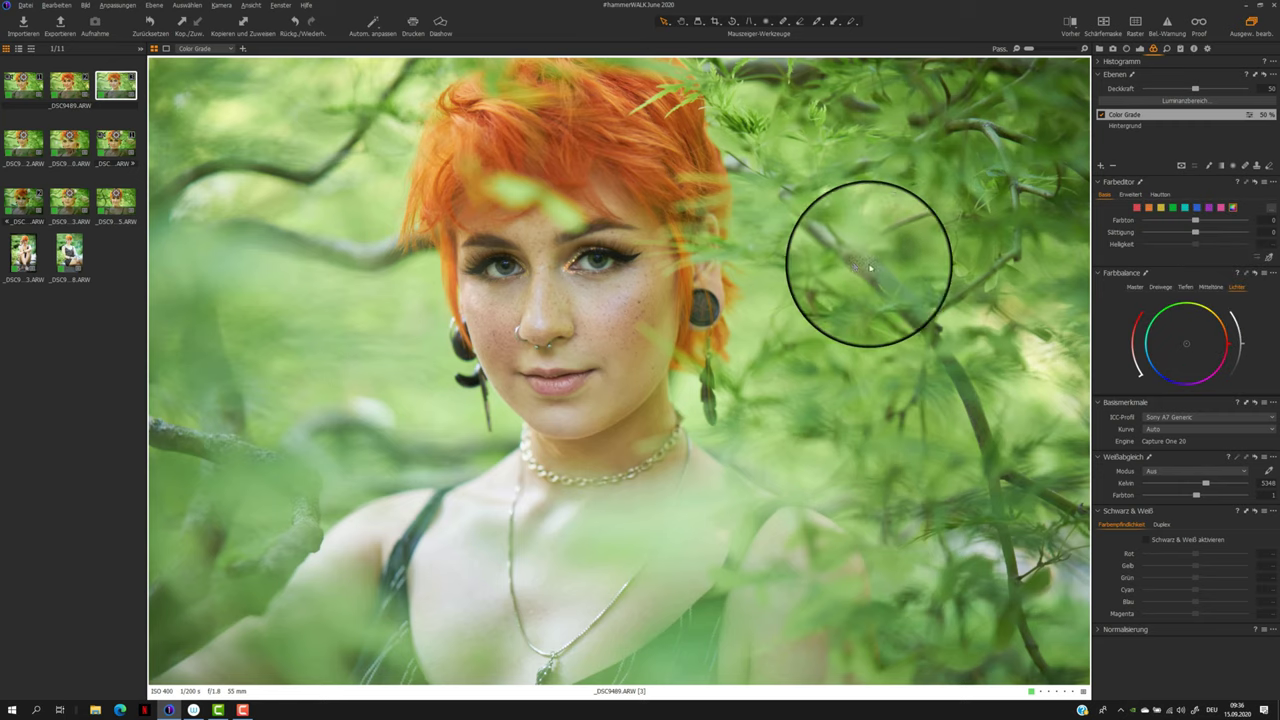
drag(1127, 274, 842, 227)
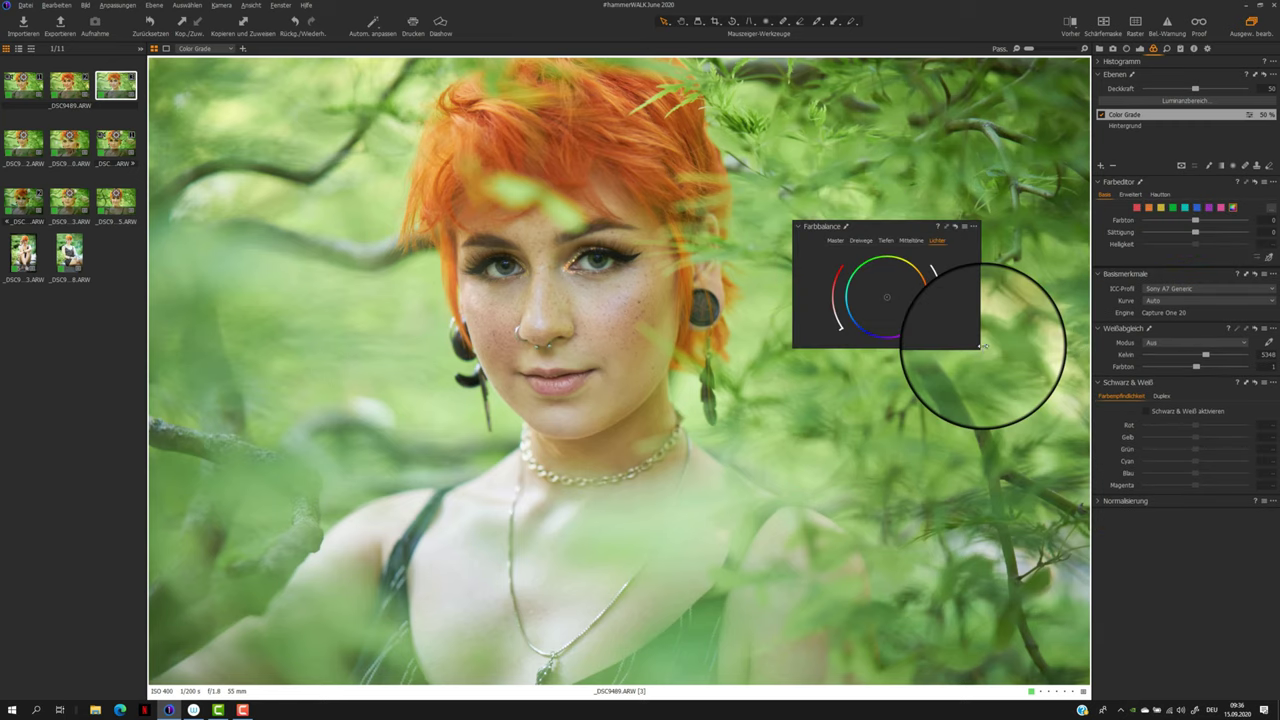
drag(983, 346, 940, 449)
drag(932, 226, 909, 126)
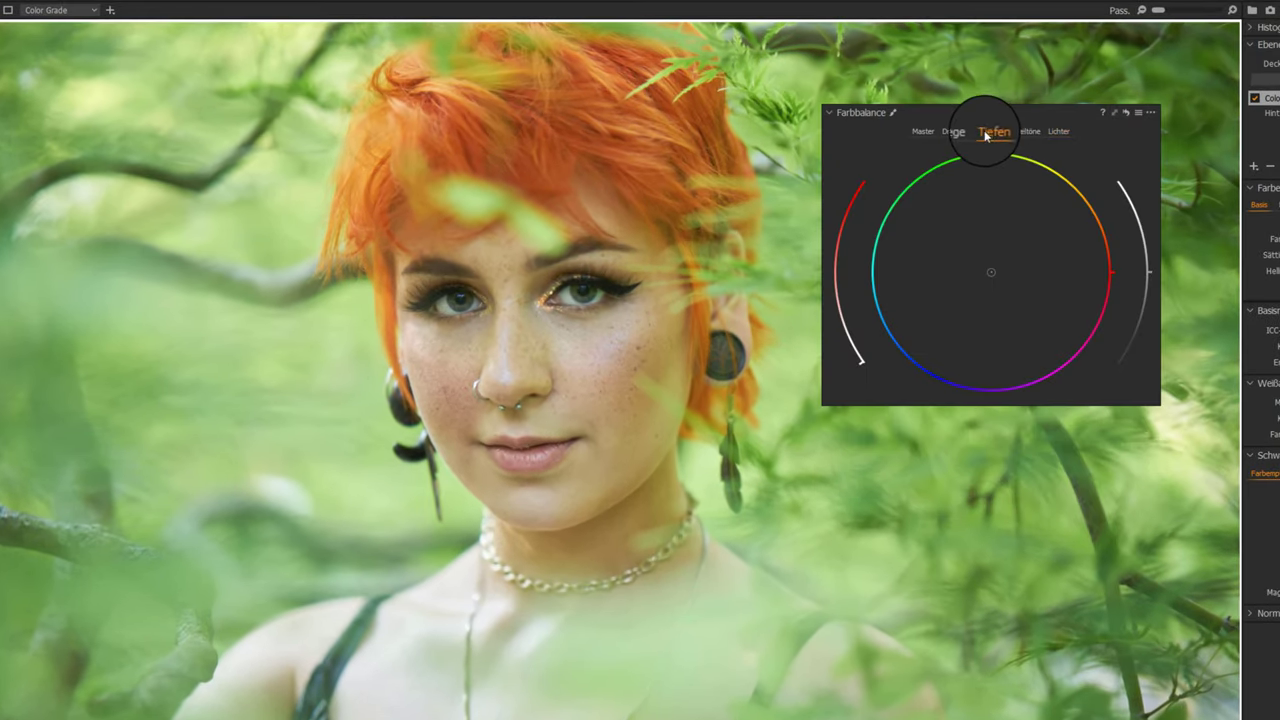
Tint the shadows teal-green with the shadow color wheel and slightly darken them
click(955, 131)
click(990, 132)
drag(992, 273, 922, 172)
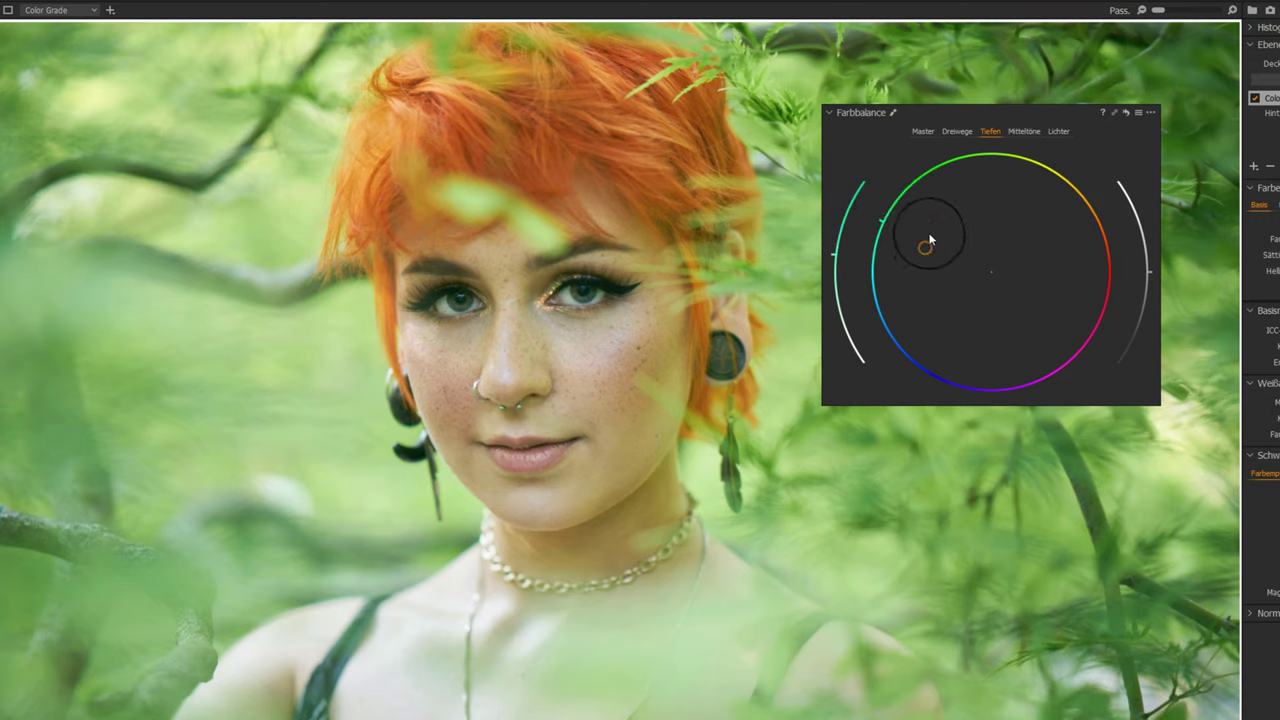
click(957, 131)
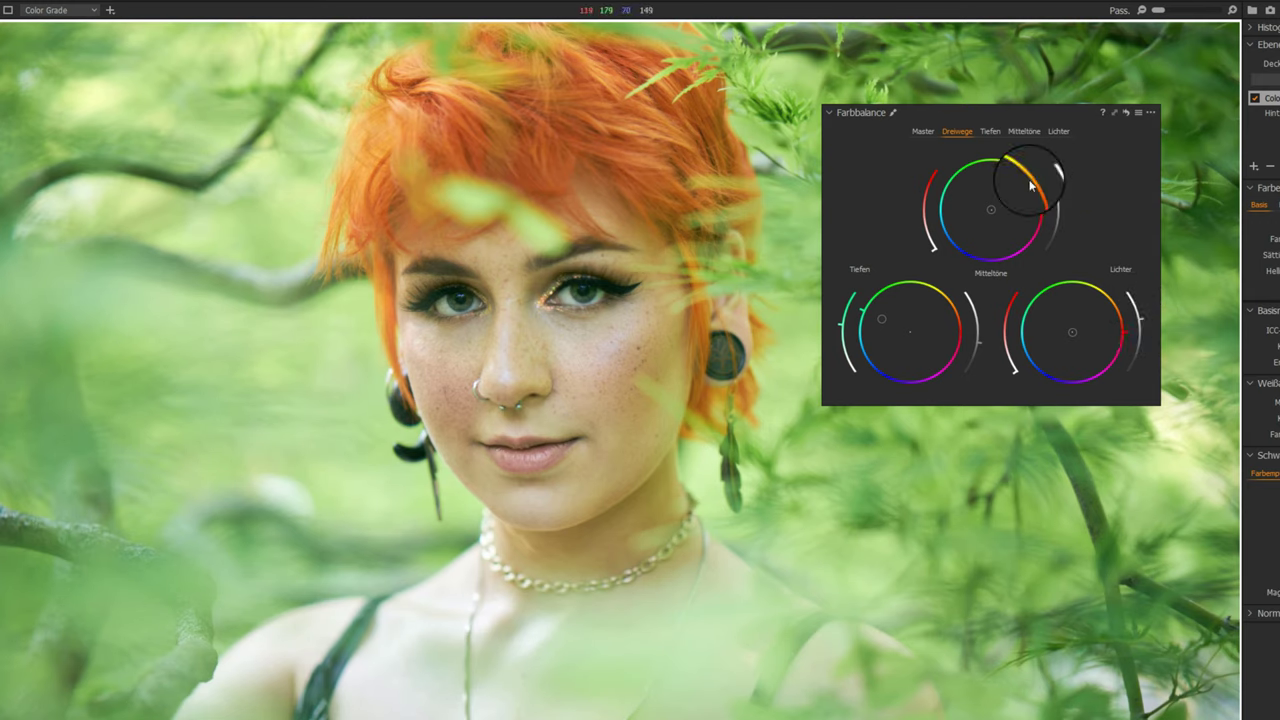
click(989, 133)
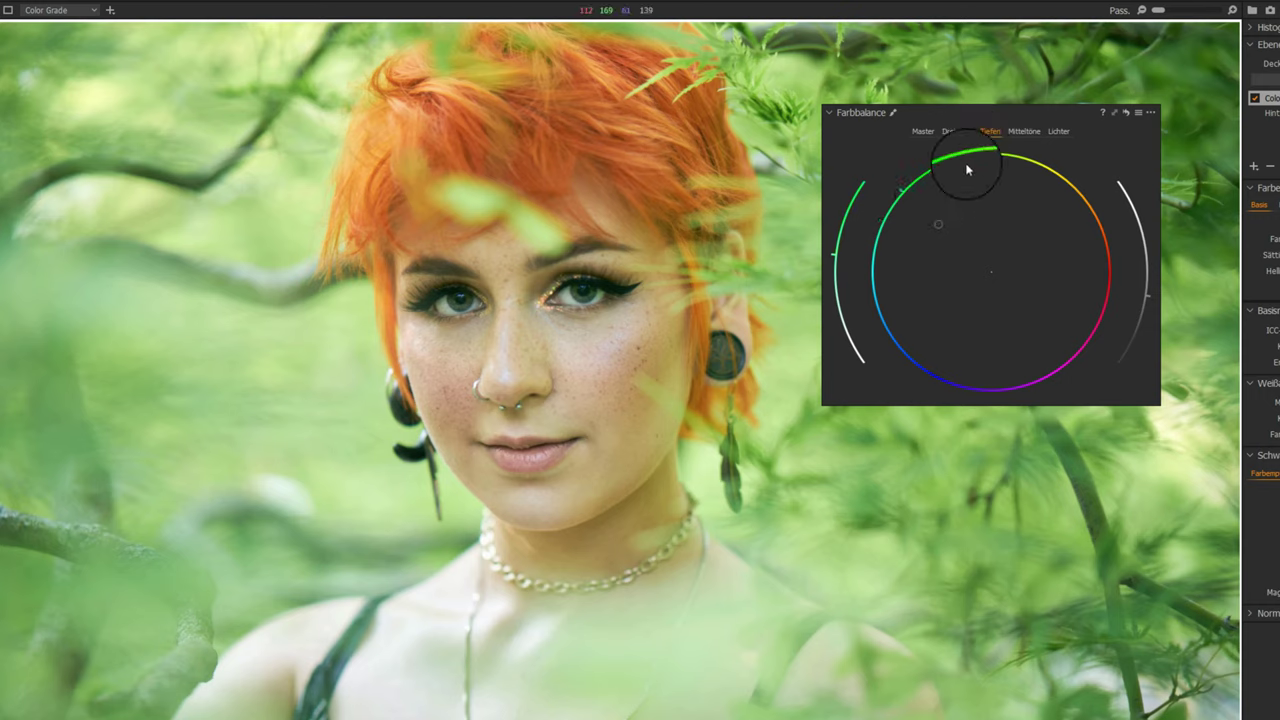
Tint the midtones orange, moderate the tint's saturation and brighten the midtones slightly
click(1022, 131)
drag(1085, 202, 1097, 215)
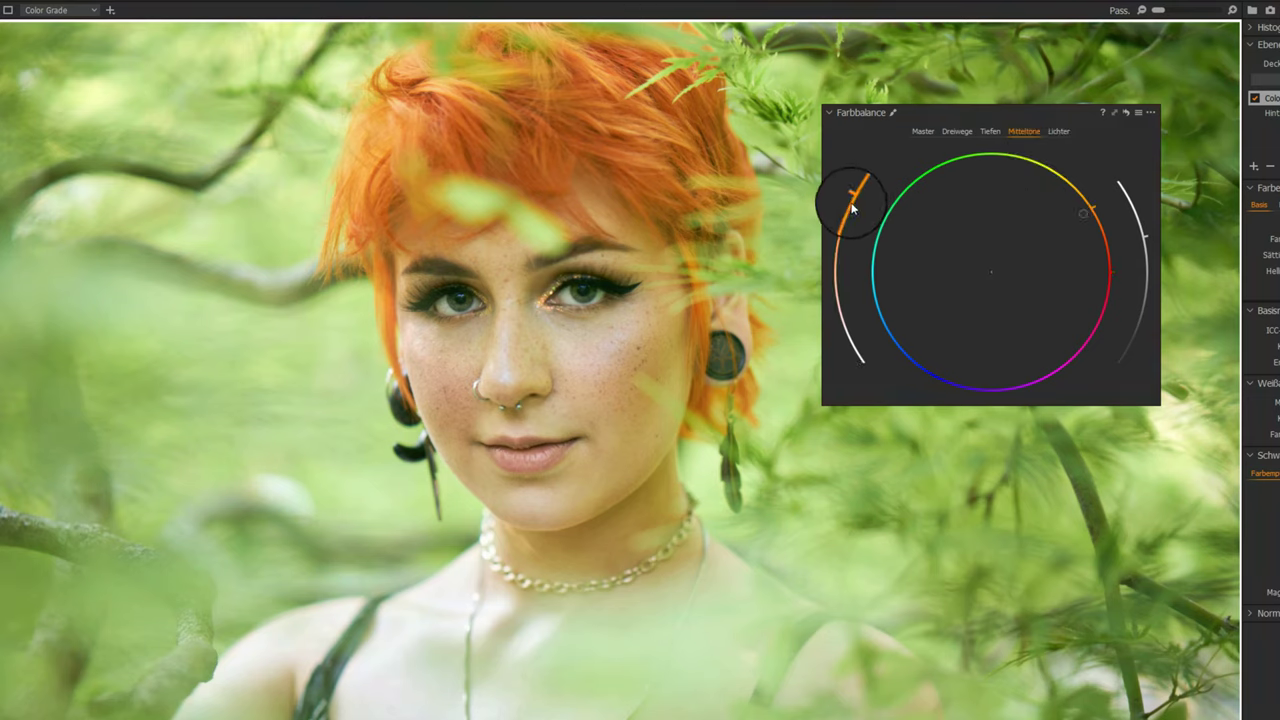
mouse_move(851, 207)
mouse_down()
mouse_move(849, 191)
mouse_move(857, 206)
mouse_move(844, 220)
mouse_up()
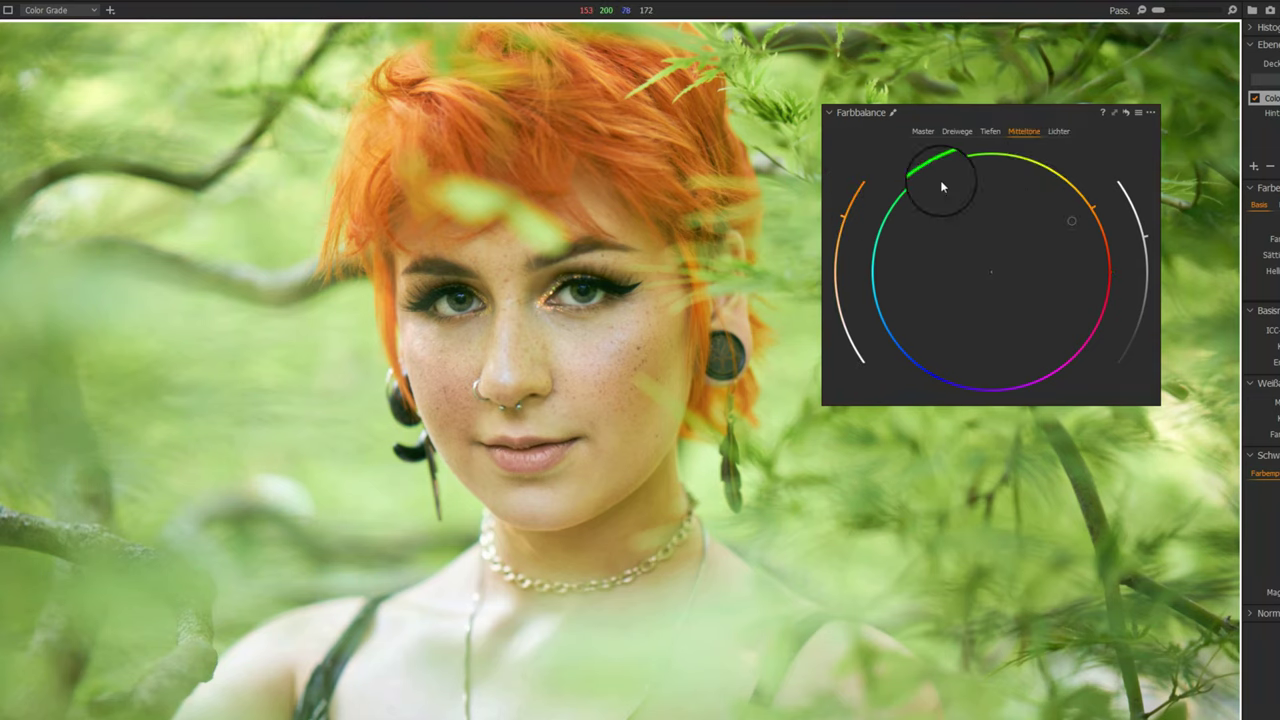
Give the highlights a moderately saturated yellow-orange tint after trying magenta and green hues, and brighten them slightly
click(1055, 133)
click(1070, 186)
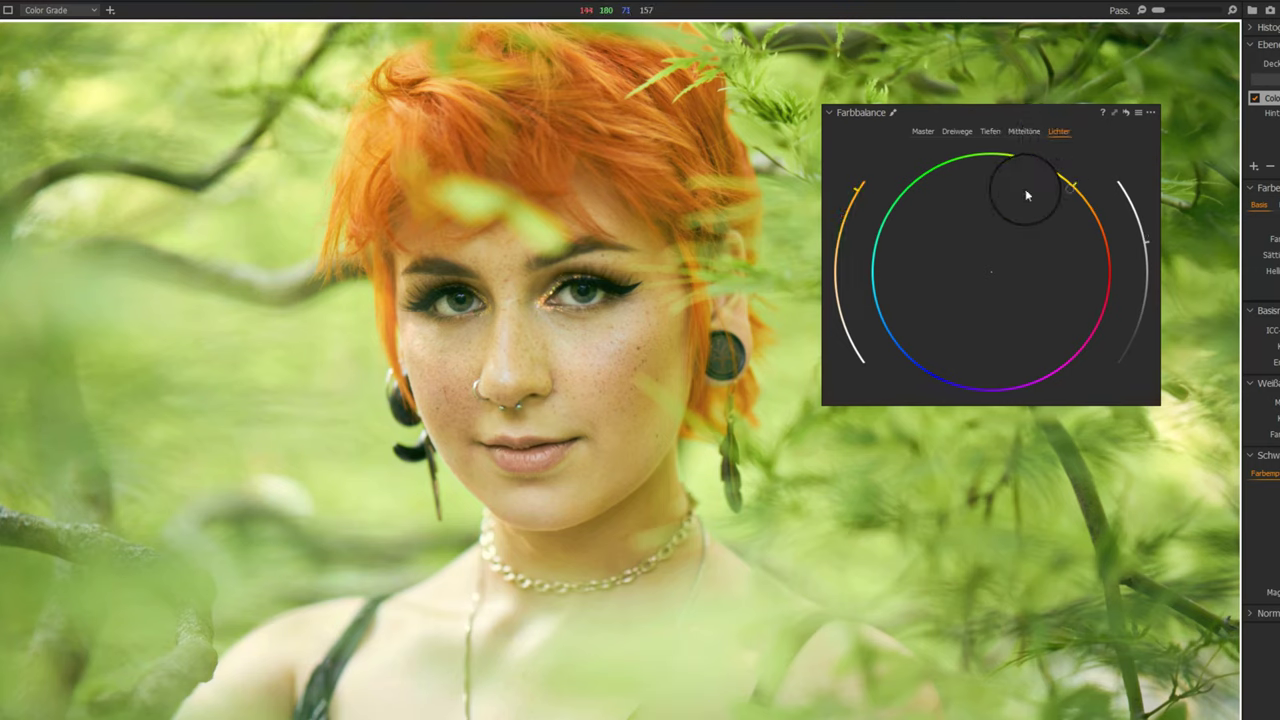
drag(855, 193, 836, 226)
drag(1051, 208, 1096, 316)
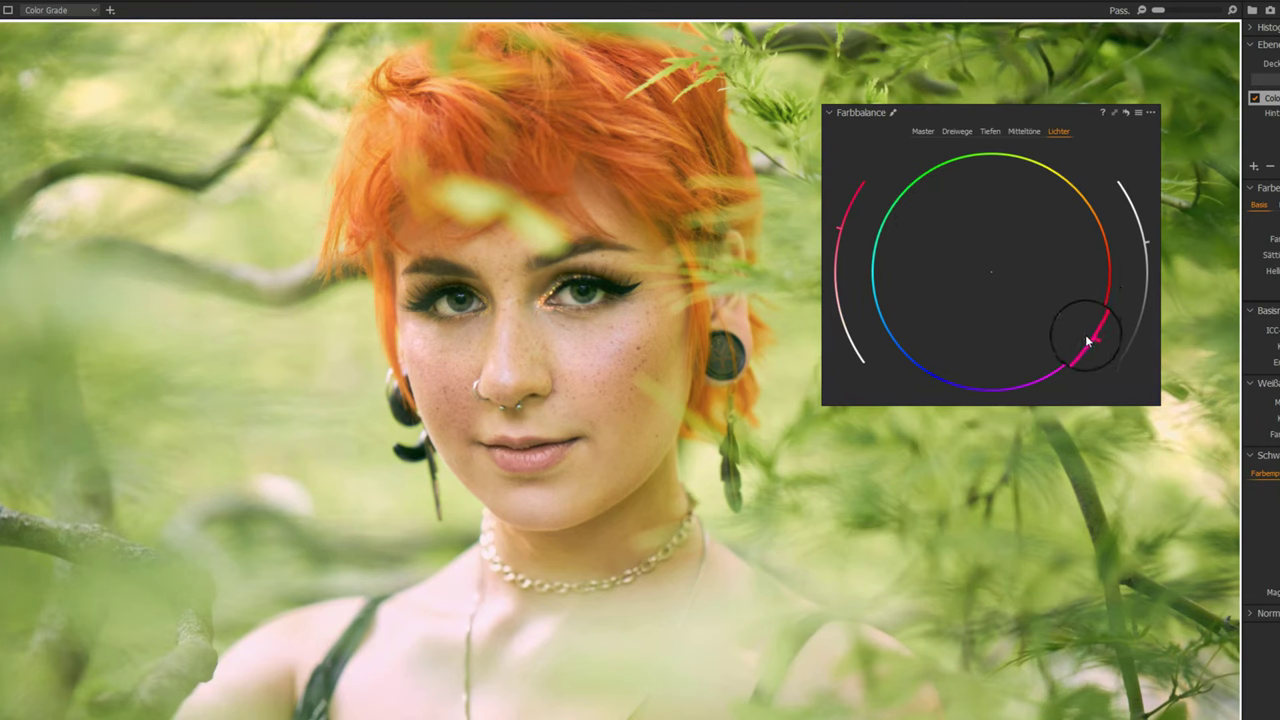
drag(955, 336, 966, 229)
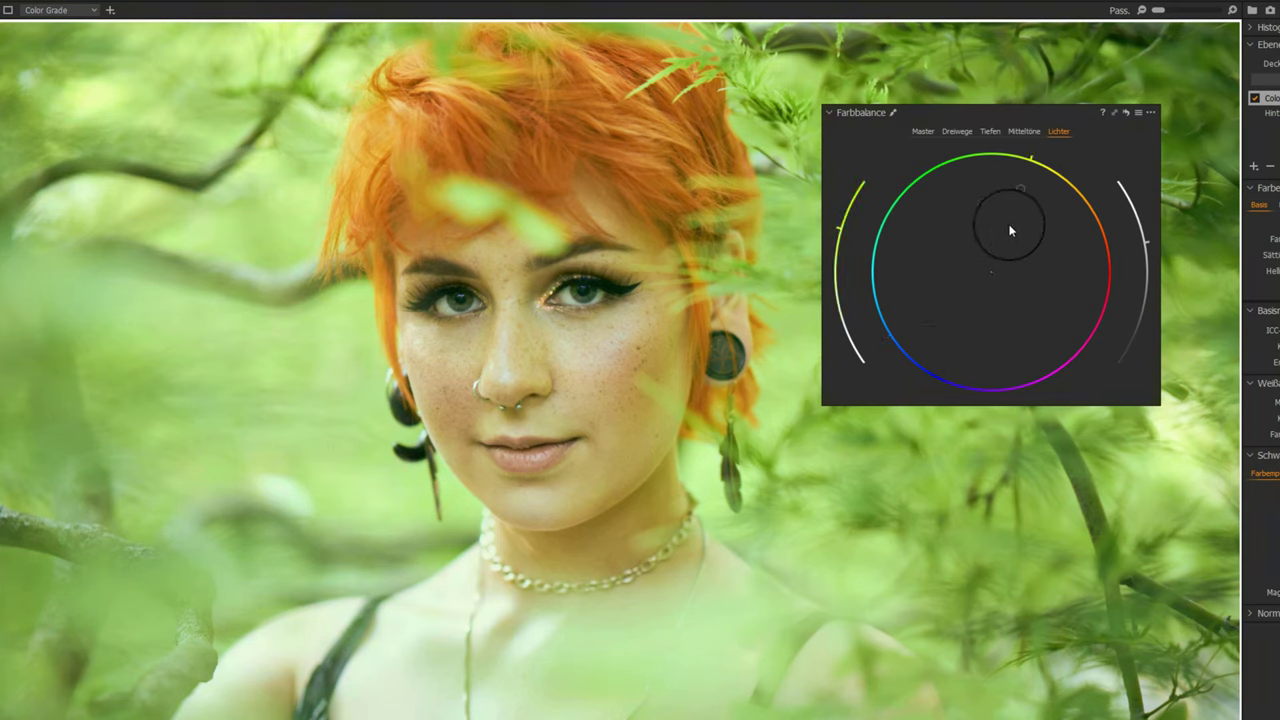
drag(1036, 240, 1023, 236)
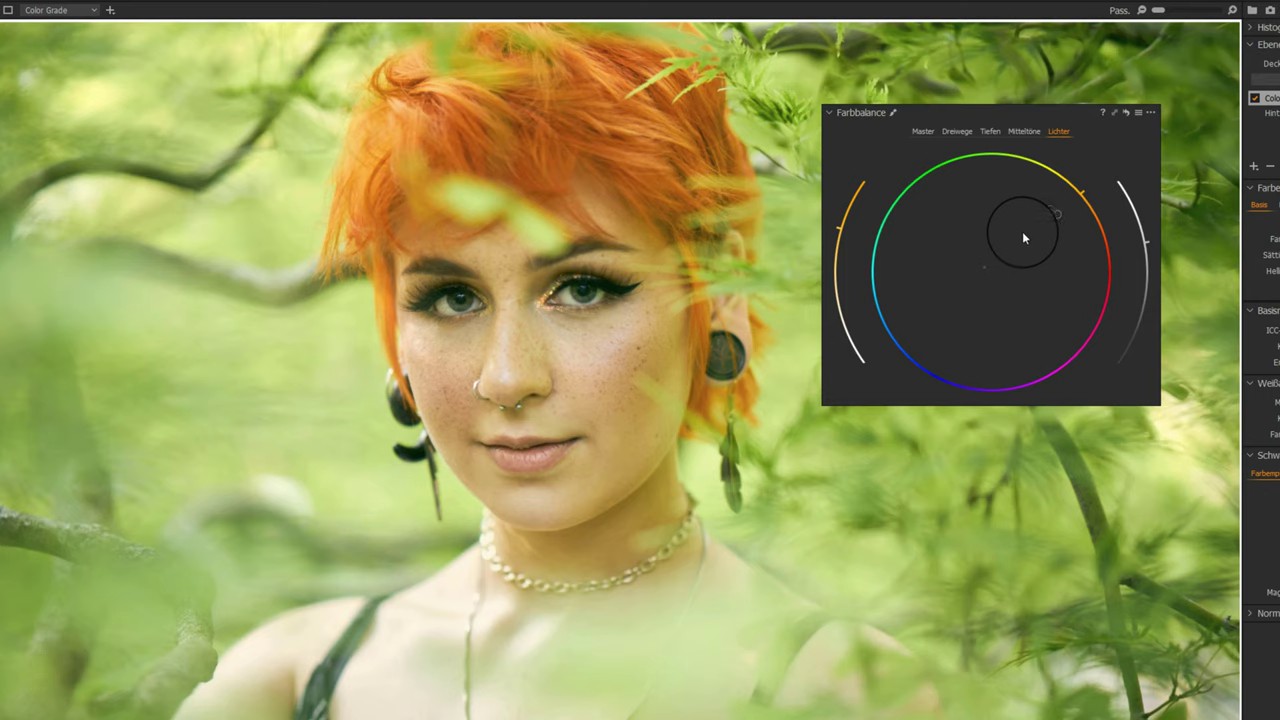
Dock the Color Balance tool again and set the greens to hue 13.3, saturation 17 and brightness -21.2 in the Color Editor
drag(845, 114, 1232, 312)
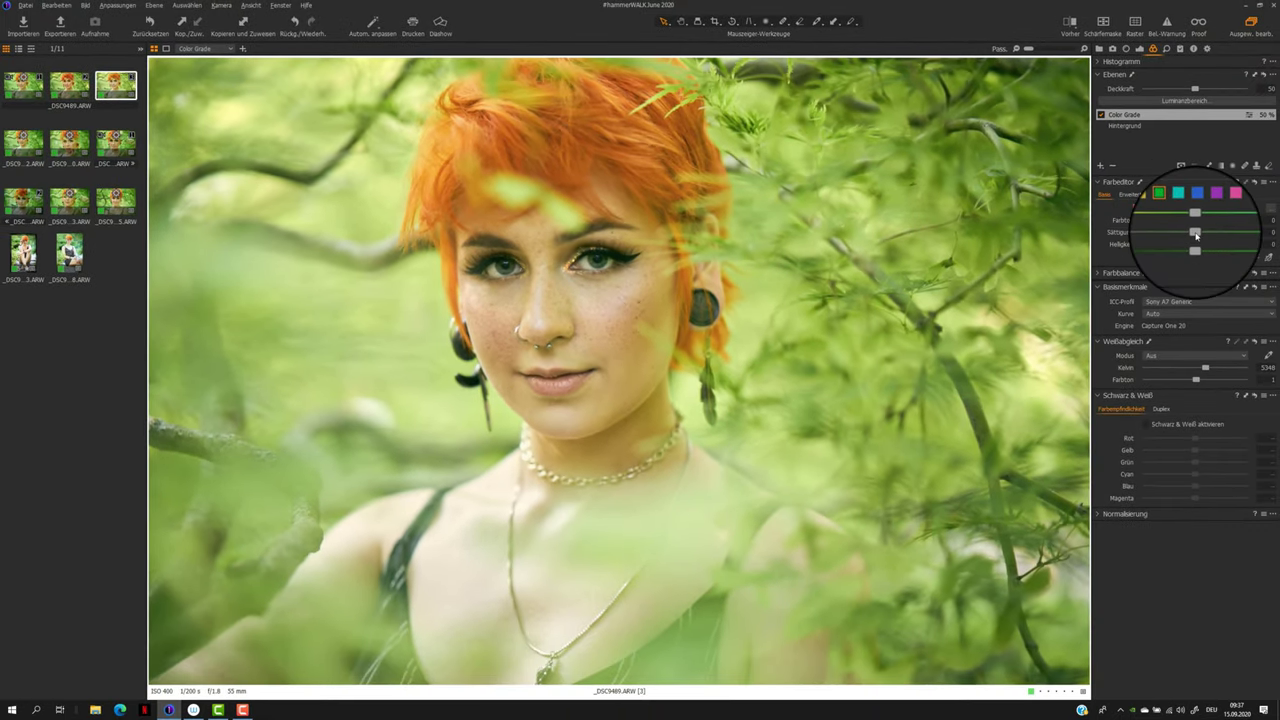
mouse_move(1195, 232)
mouse_down()
mouse_move(1215, 228)
mouse_move(1174, 244)
mouse_up()
key(d)
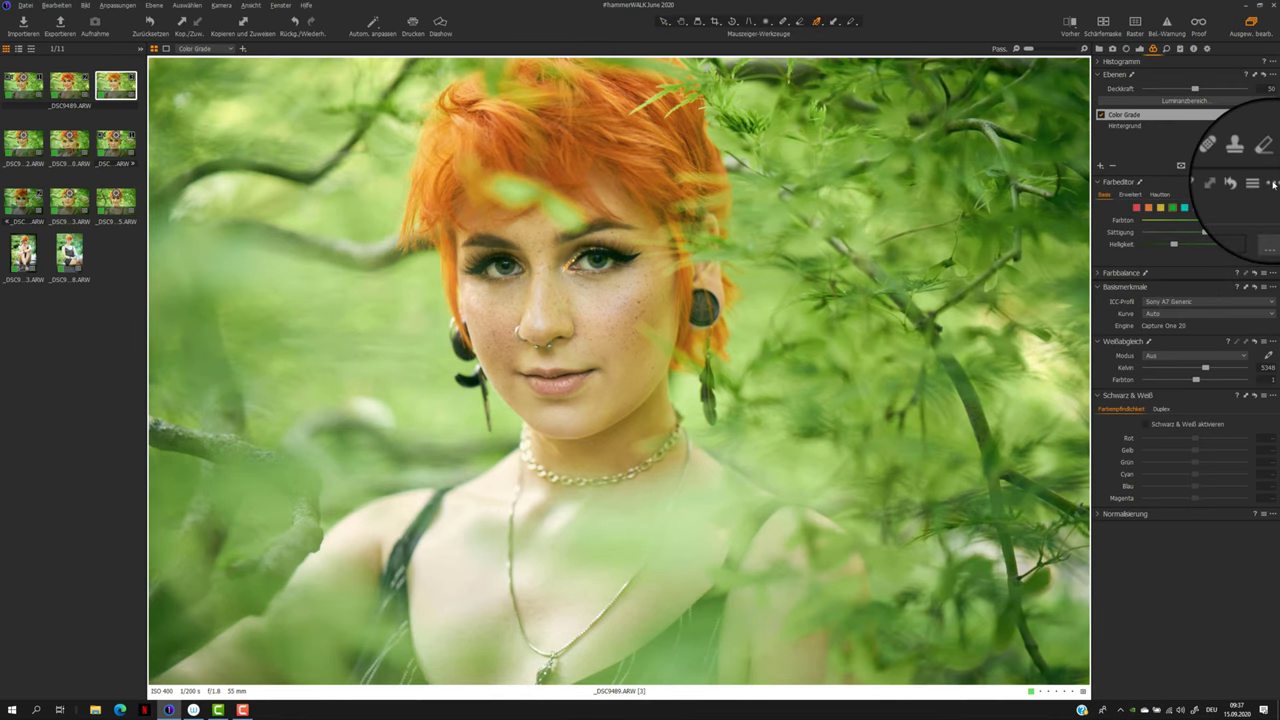
Refine the green color range with smoothing 16.9, pull its yellow-side boundary slightly toward green, and apply the range
click(1271, 207)
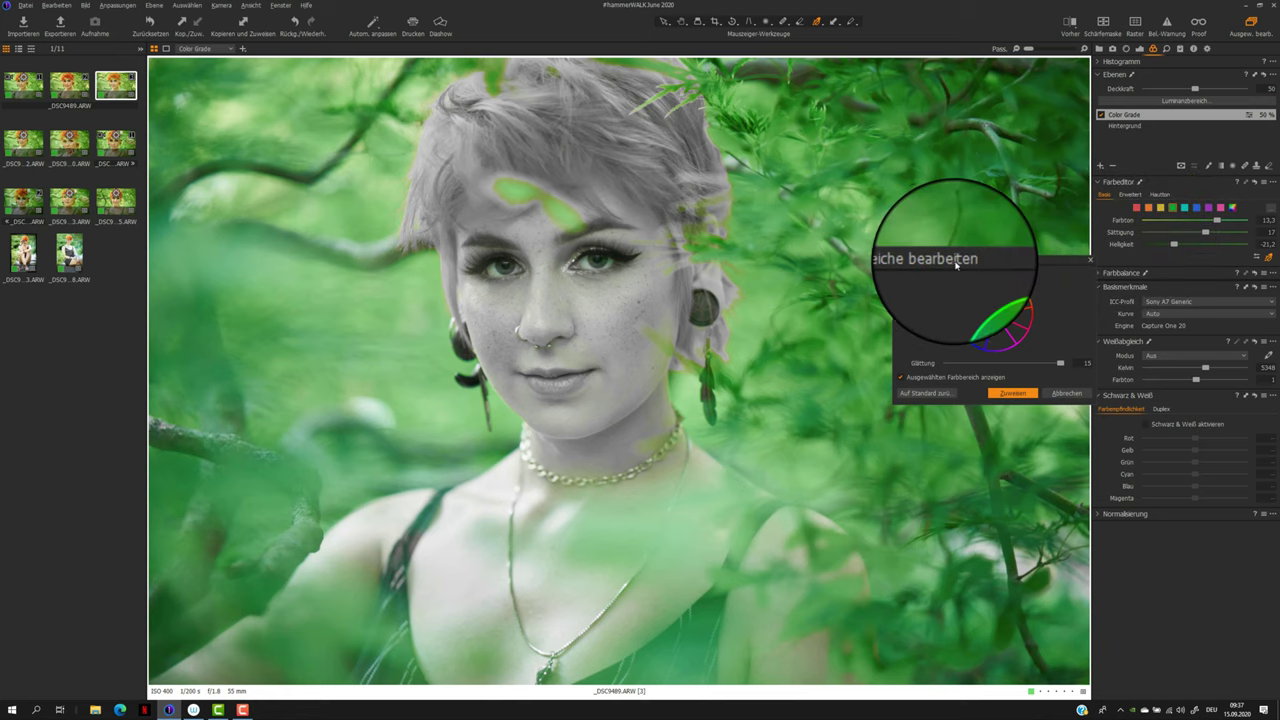
mouse_move(955, 258)
mouse_down()
mouse_move(919, 251)
mouse_move(977, 268)
mouse_up()
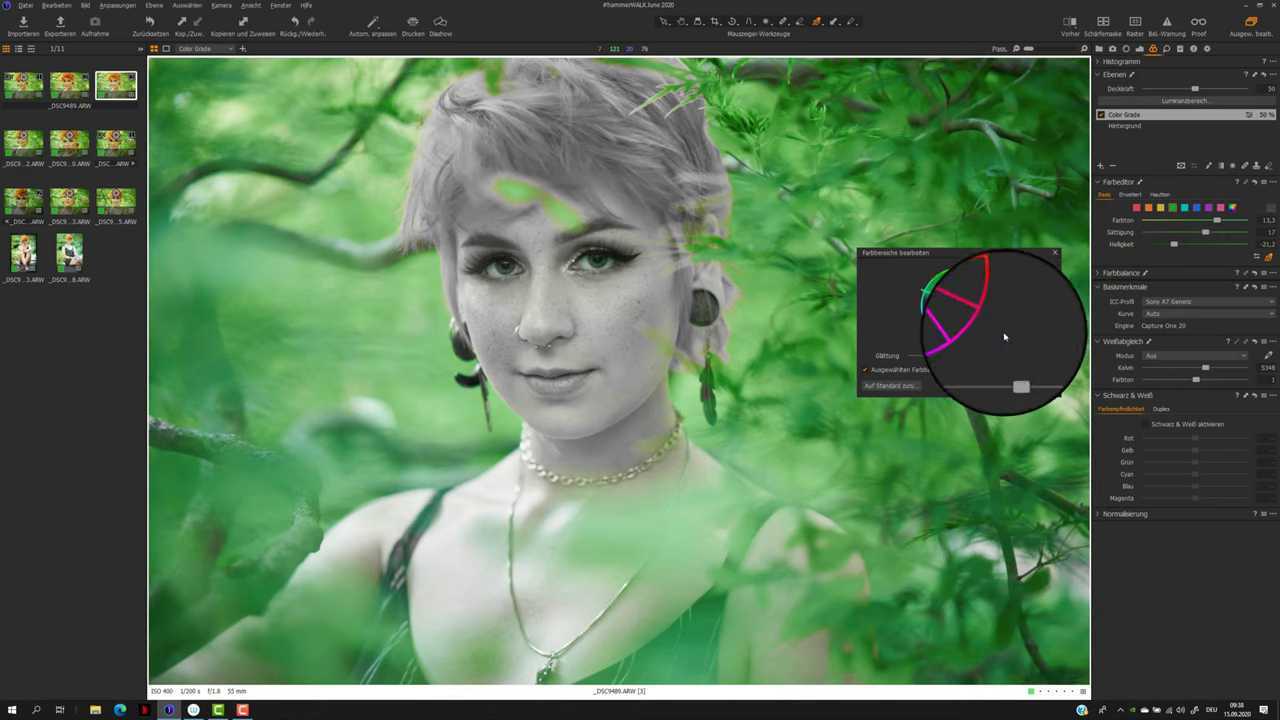
mouse_move(1011, 356)
mouse_down()
mouse_move(981, 349)
mouse_move(1025, 355)
mouse_up()
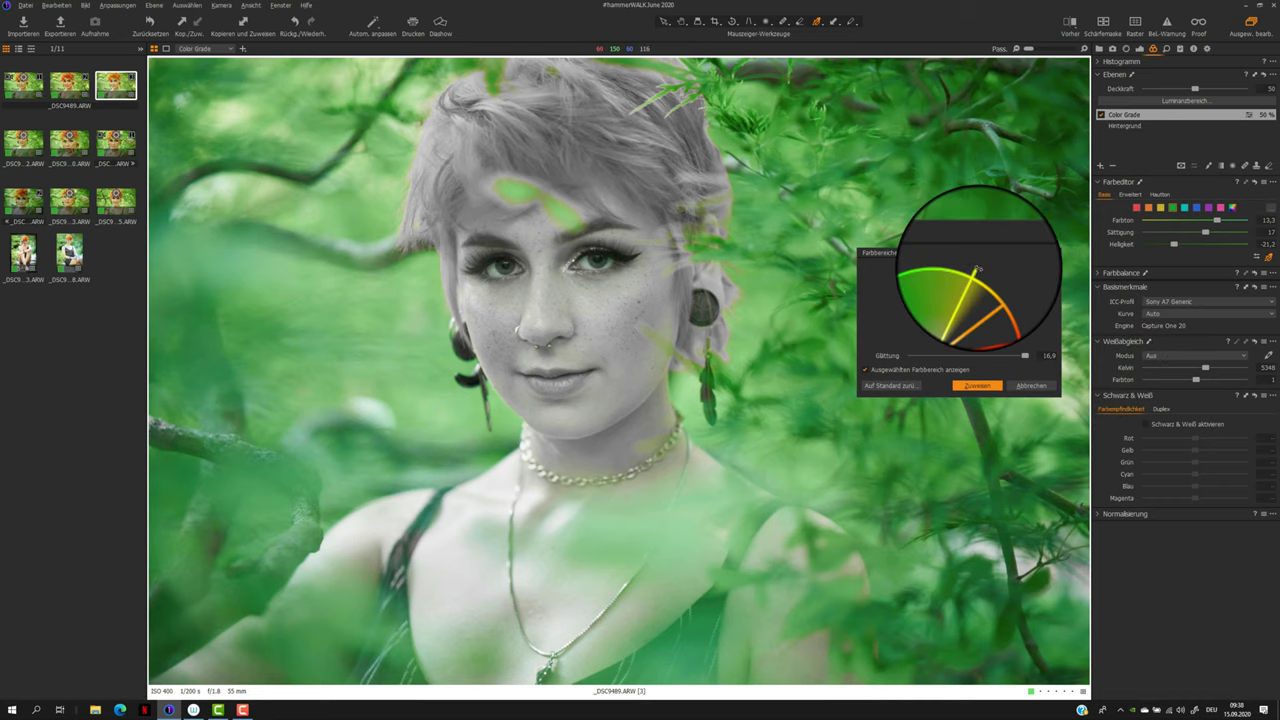
drag(977, 268, 973, 268)
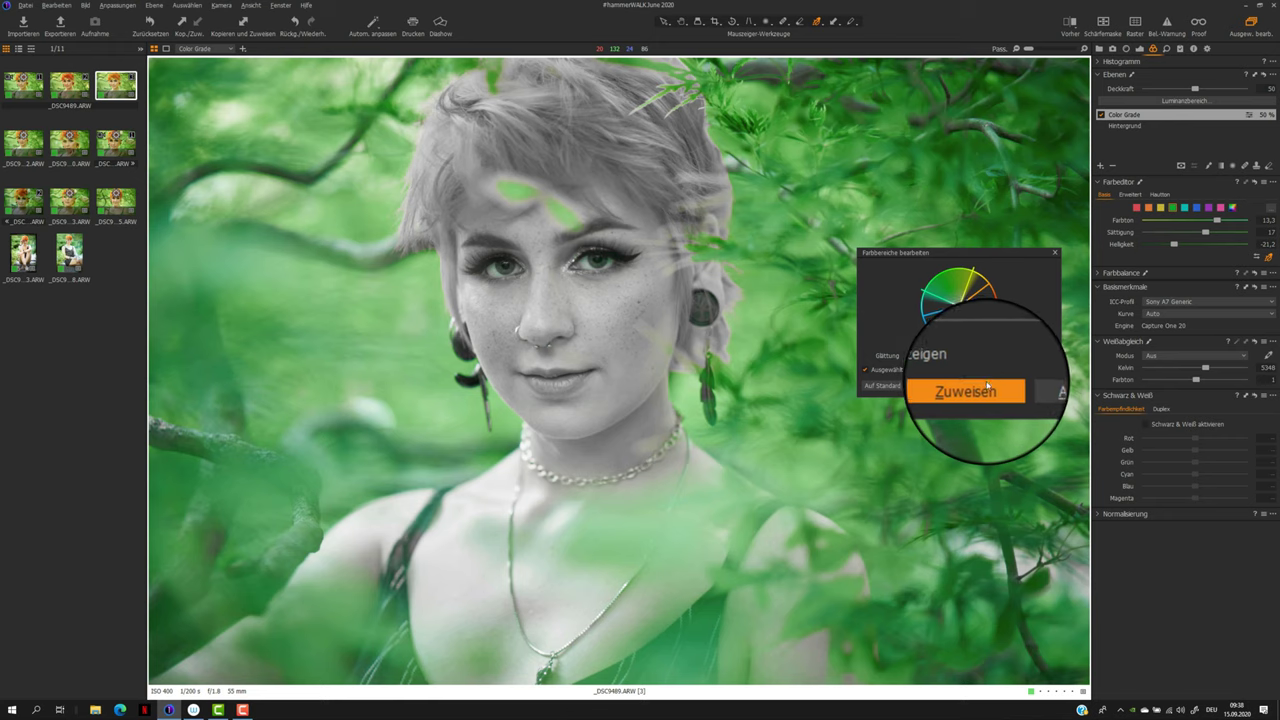
click(980, 385)
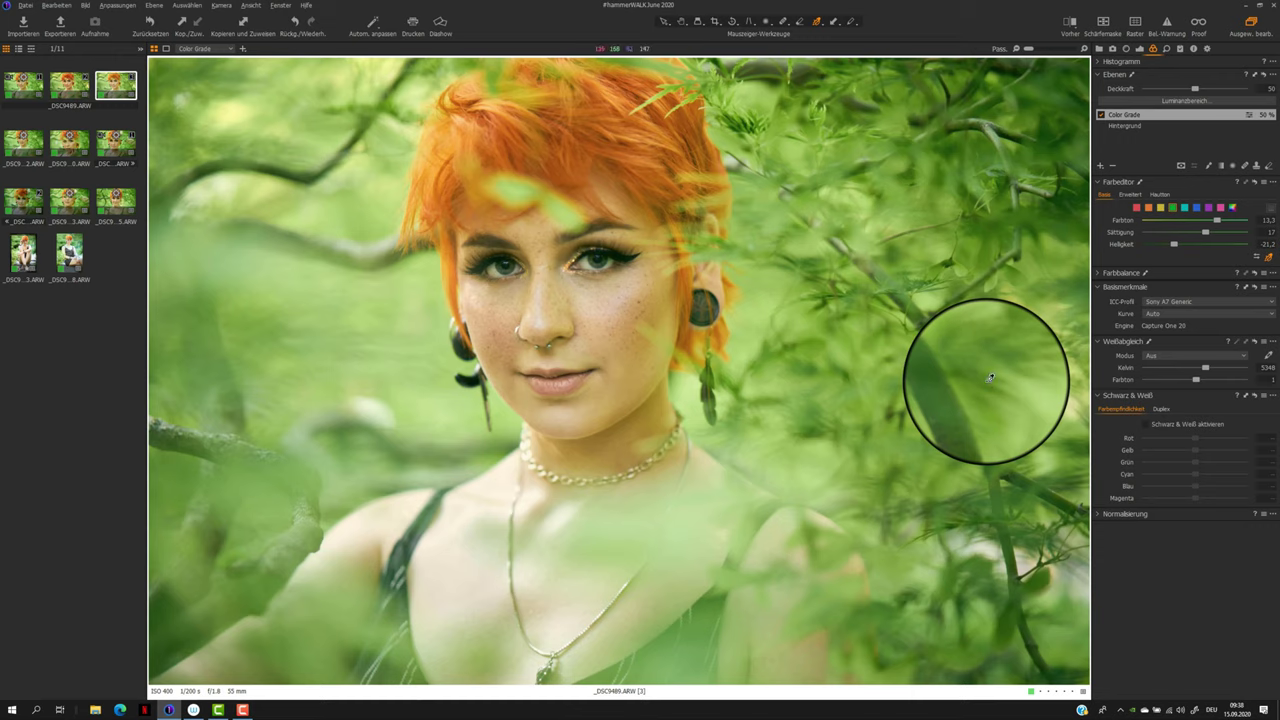
Create a new healing layer above Color Grade and activate the Heal brush on the face at 100% view
click(1100, 165)
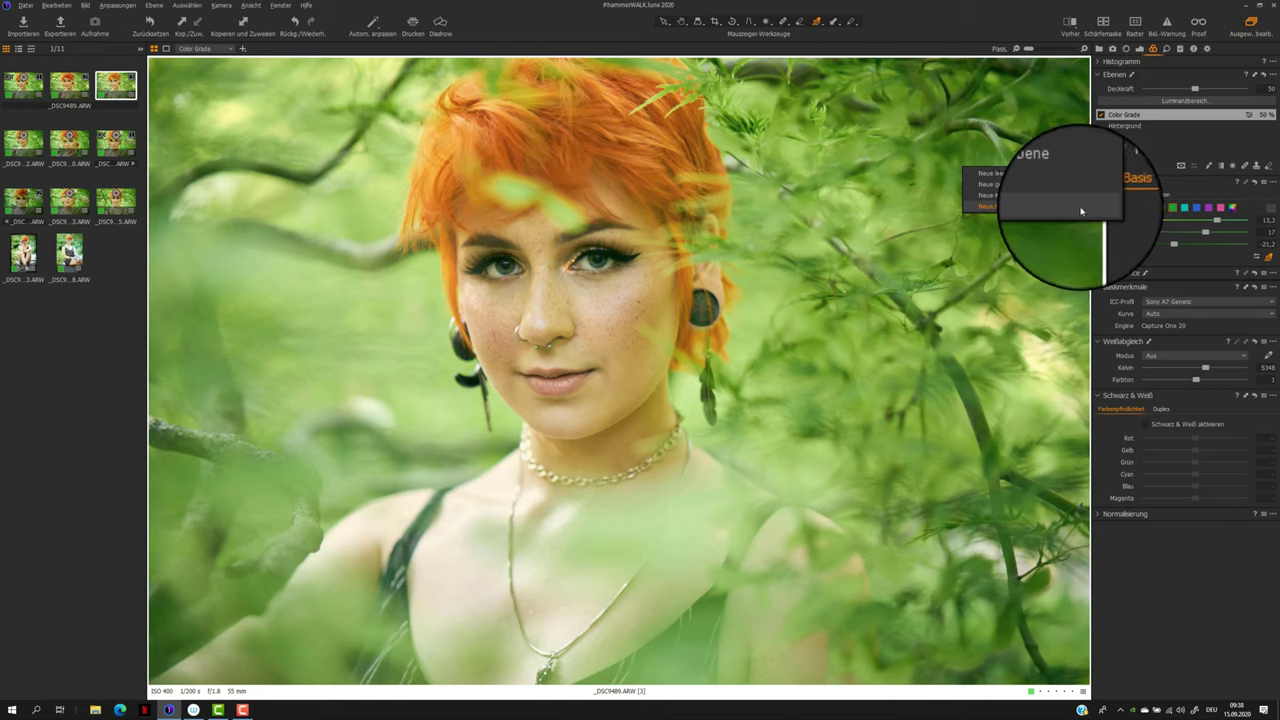
click(1081, 211)
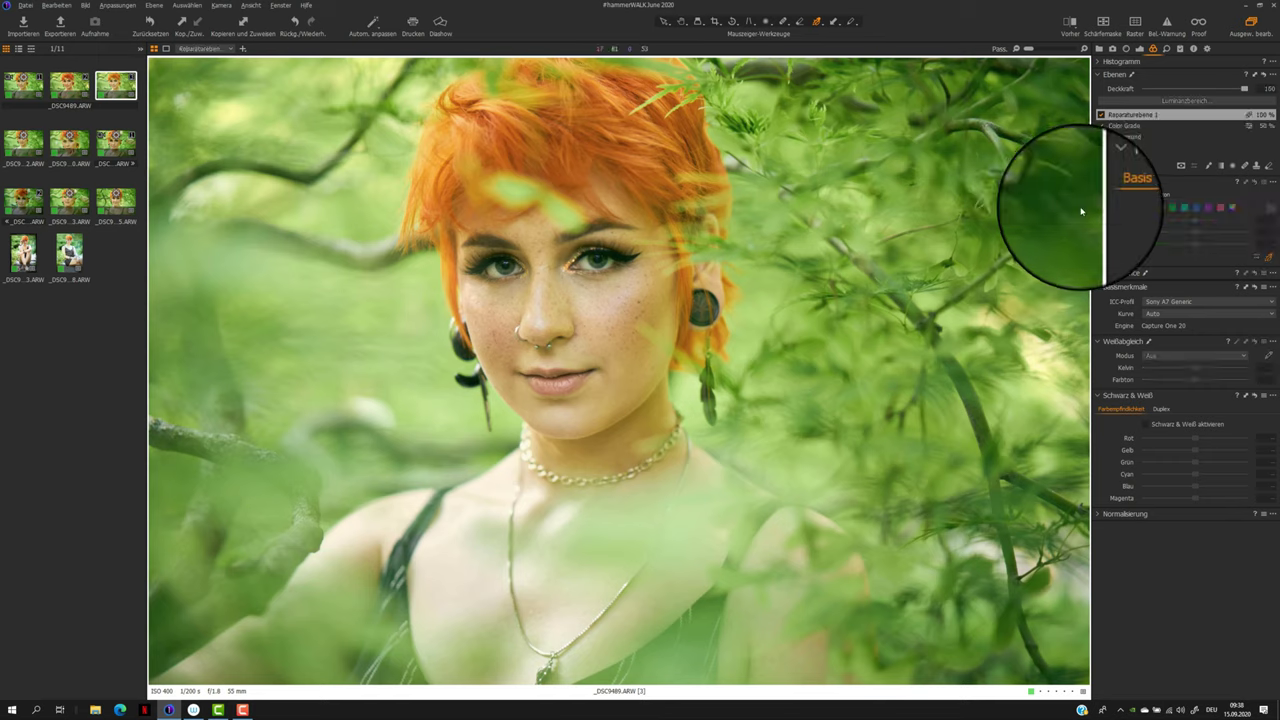
double_click(507, 334)
key(q)
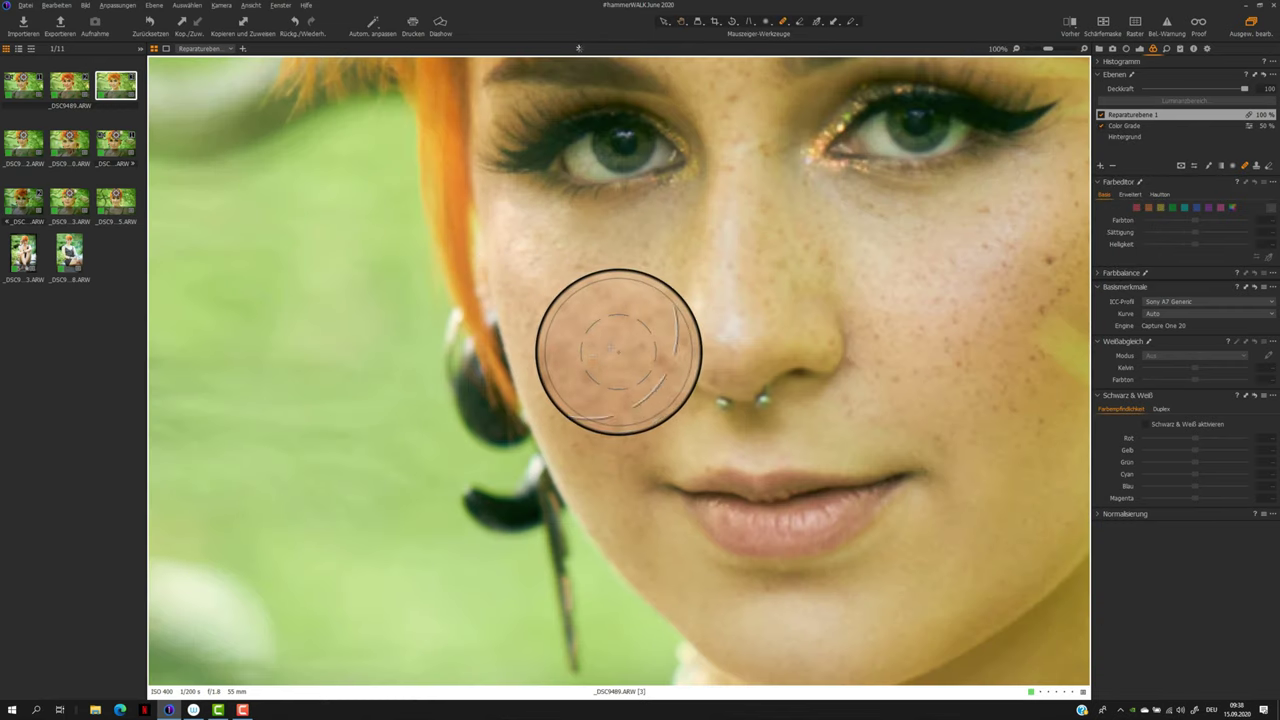
Shrink the Heal brush to a small spot size and retouch the blemishes on the cheek on the nose-ring side
right_click(617, 348)
drag(616, 346, 596, 338)
right_click(596, 338)
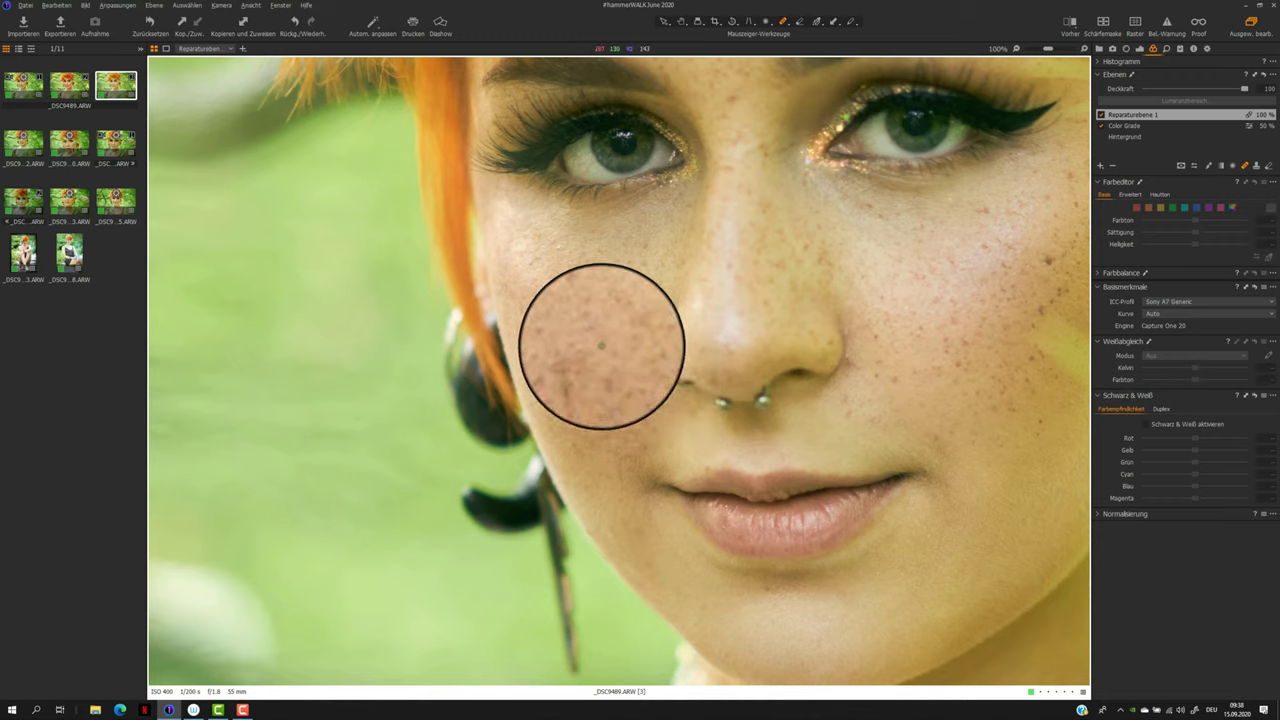
right_click(605, 360)
mouse_move(605, 360)
mouse_down()
mouse_move(591, 348)
mouse_move(605, 425)
mouse_move(591, 384)
mouse_up()
right_click(604, 359)
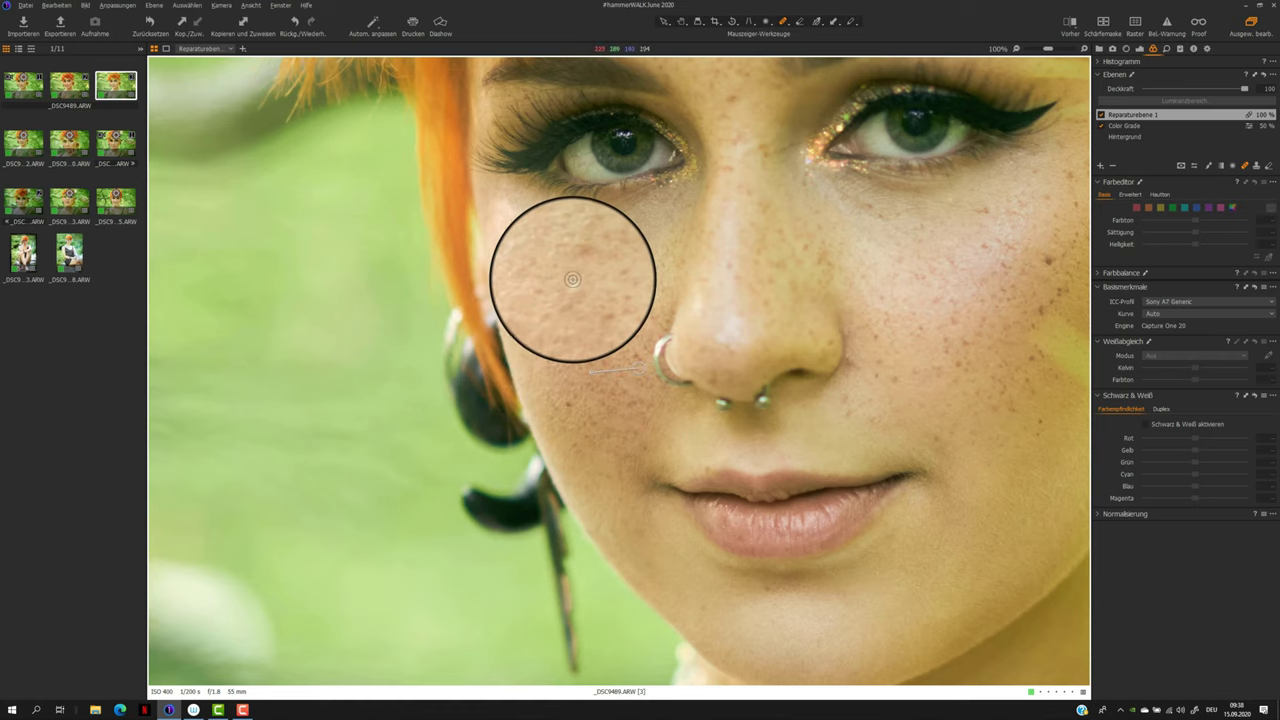
click(585, 307)
click(553, 247)
click(586, 229)
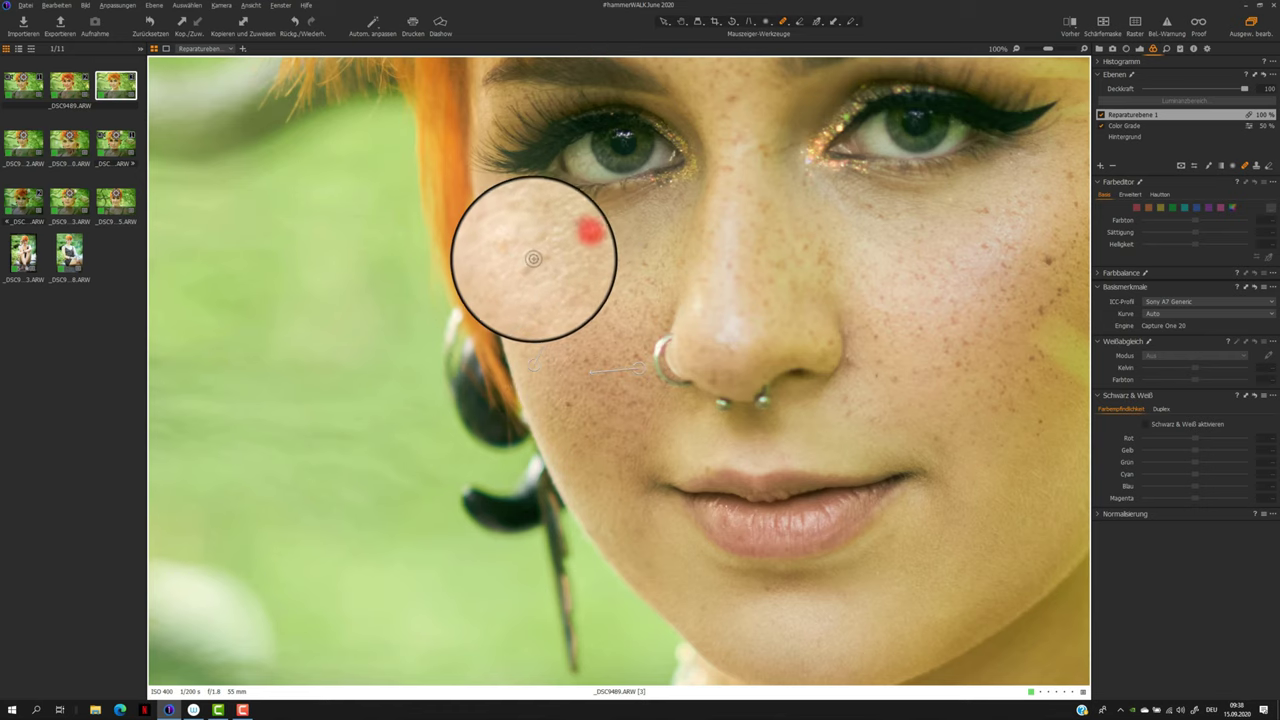
click(530, 262)
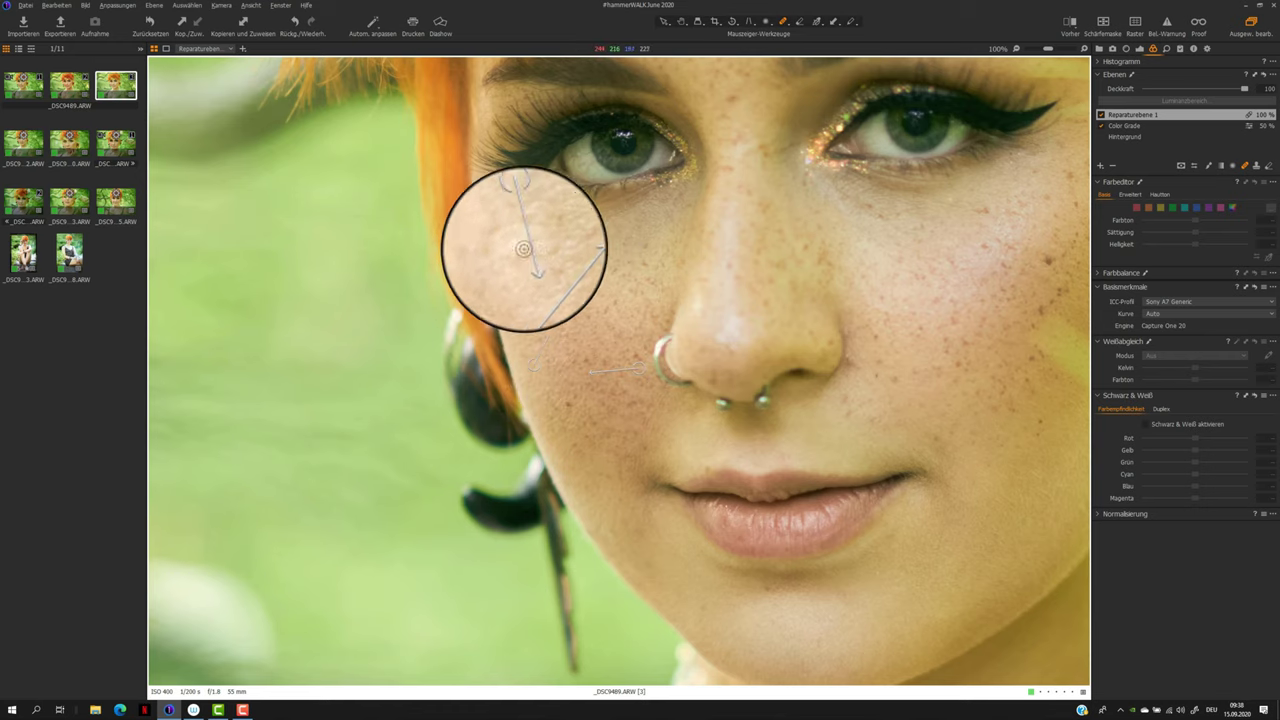
click(500, 197)
drag(533, 231, 516, 208)
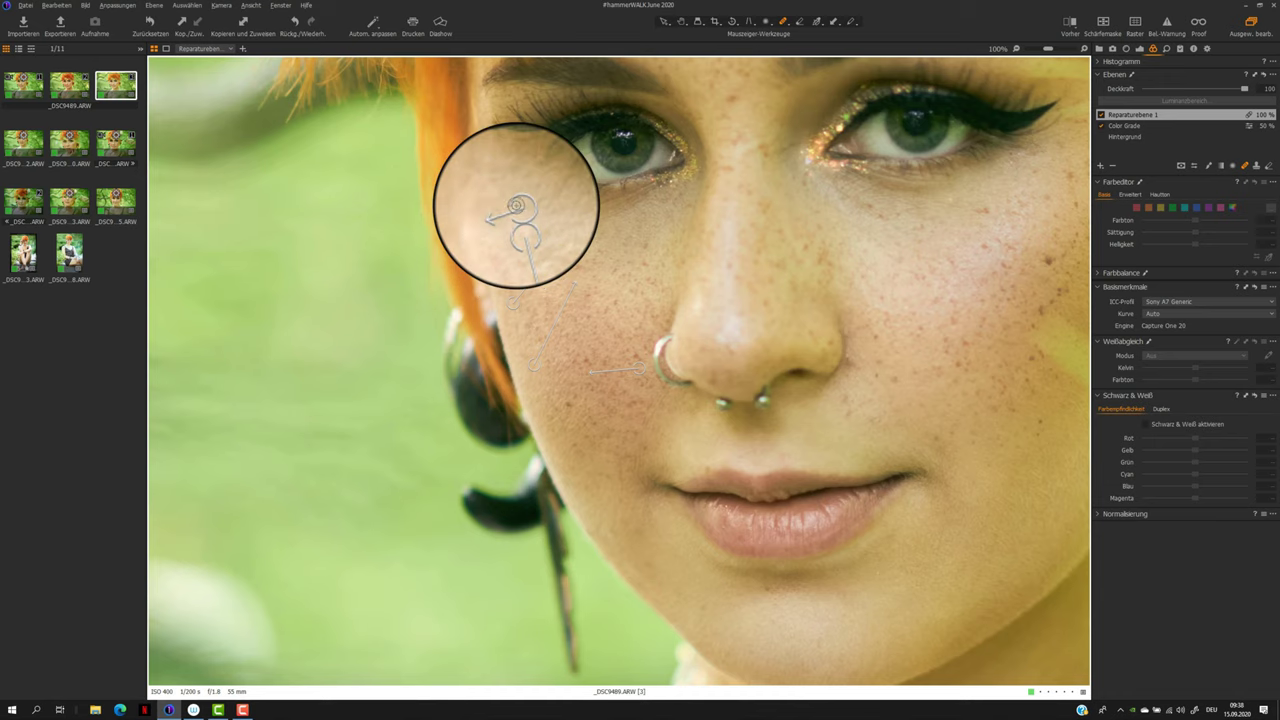
Heal the blemishes on the cheek opposite the nose ring and smooth the highlights and lines on the lower lip
click(1049, 263)
click(955, 199)
click(775, 523)
click(785, 535)
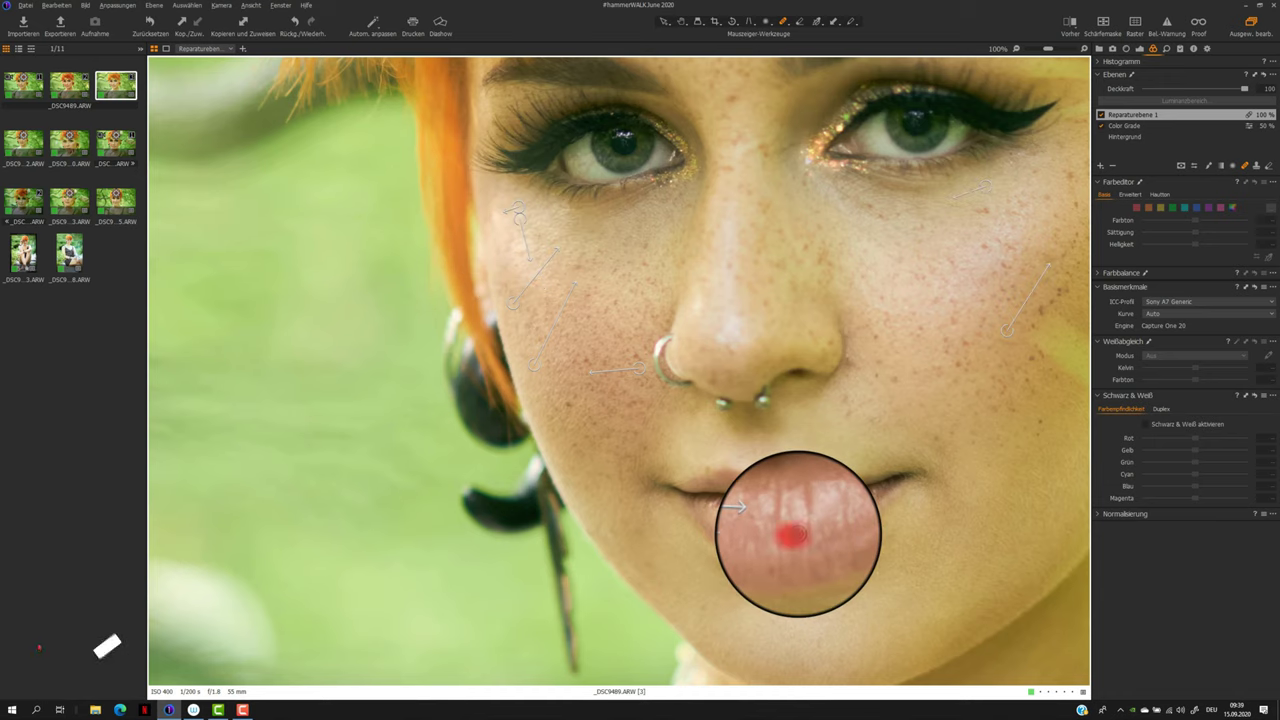
click(726, 509)
click(818, 483)
click(751, 514)
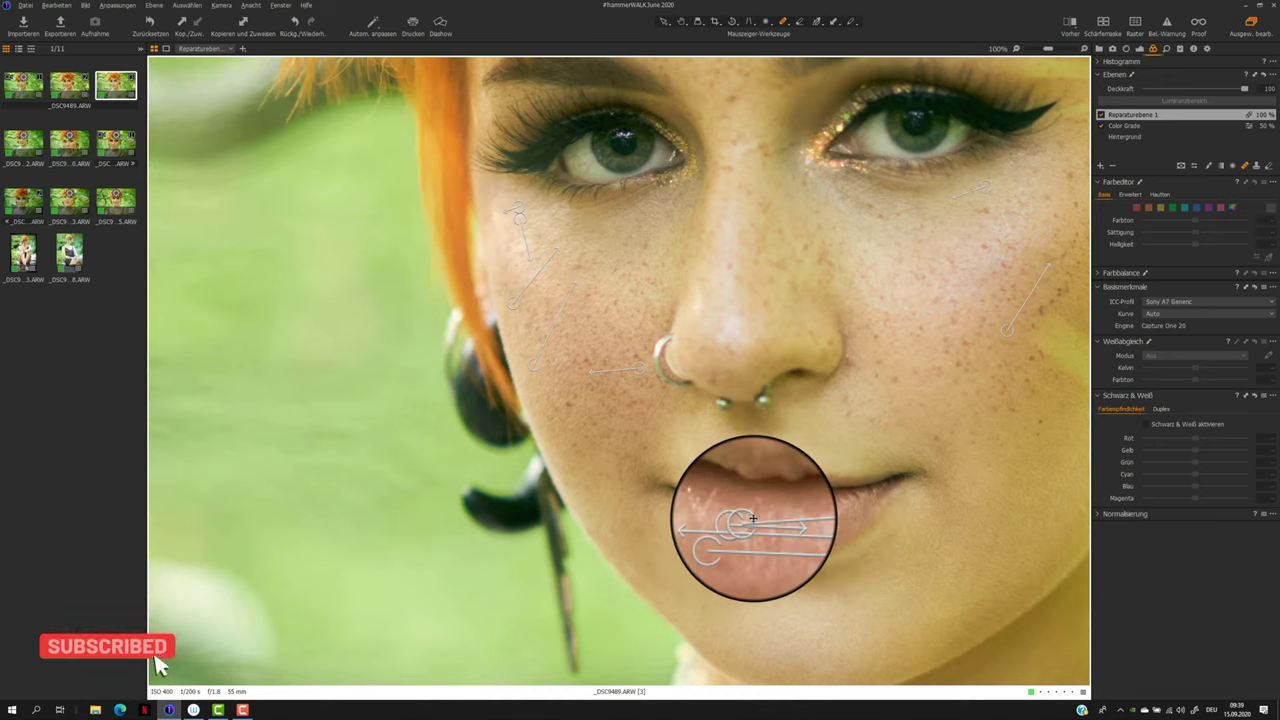
click(748, 528)
click(751, 523)
click(796, 530)
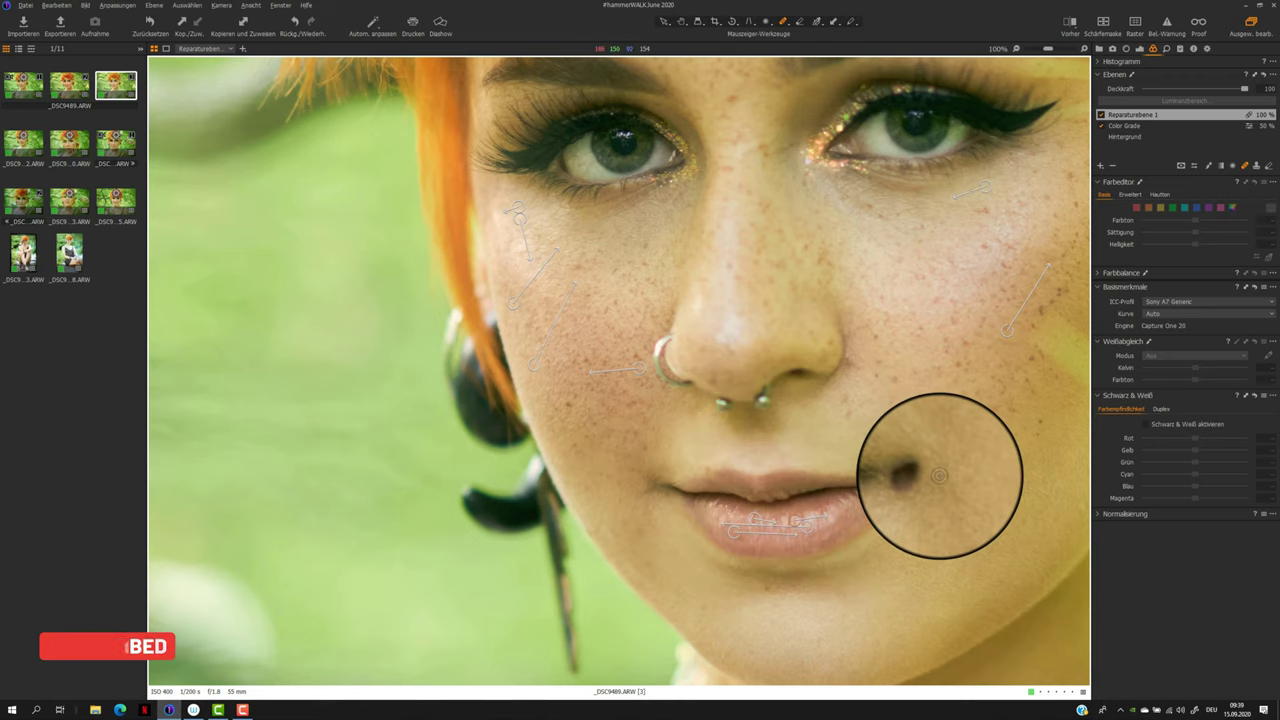
Heal the dark spot at the mouth corner and the small blemishes on the cheek beside the nose
click(915, 470)
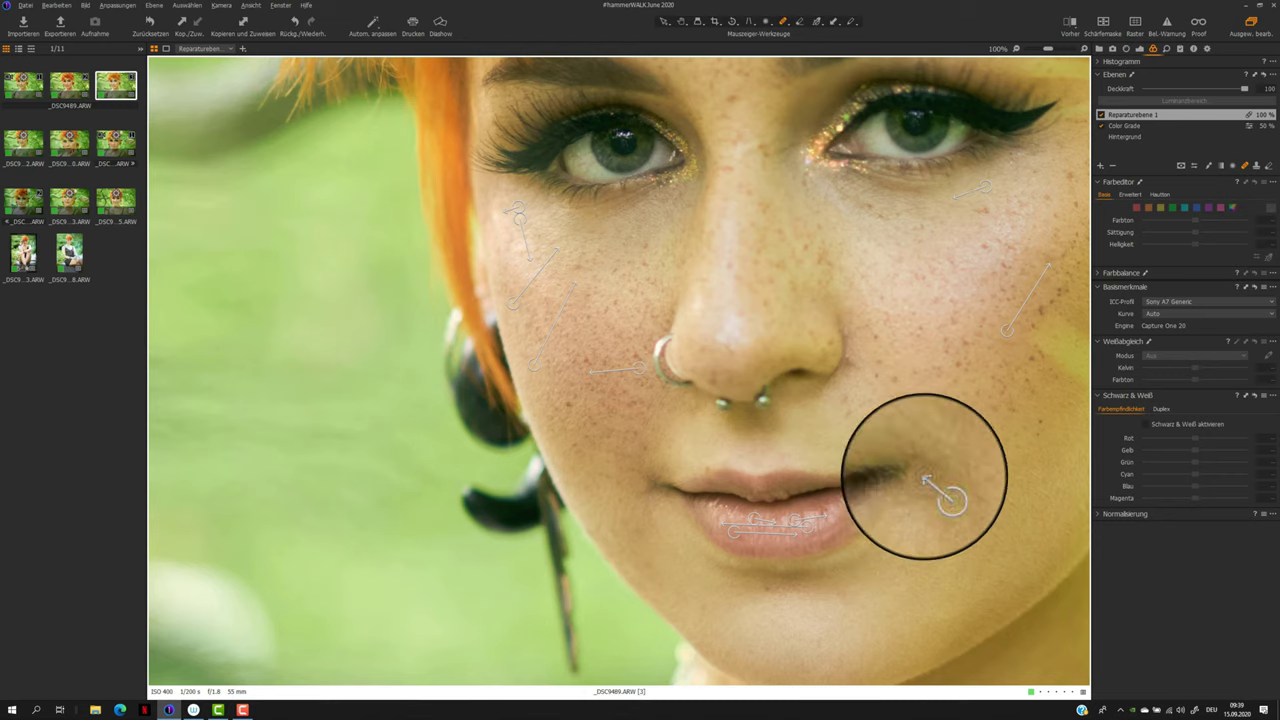
click(846, 415)
click(850, 331)
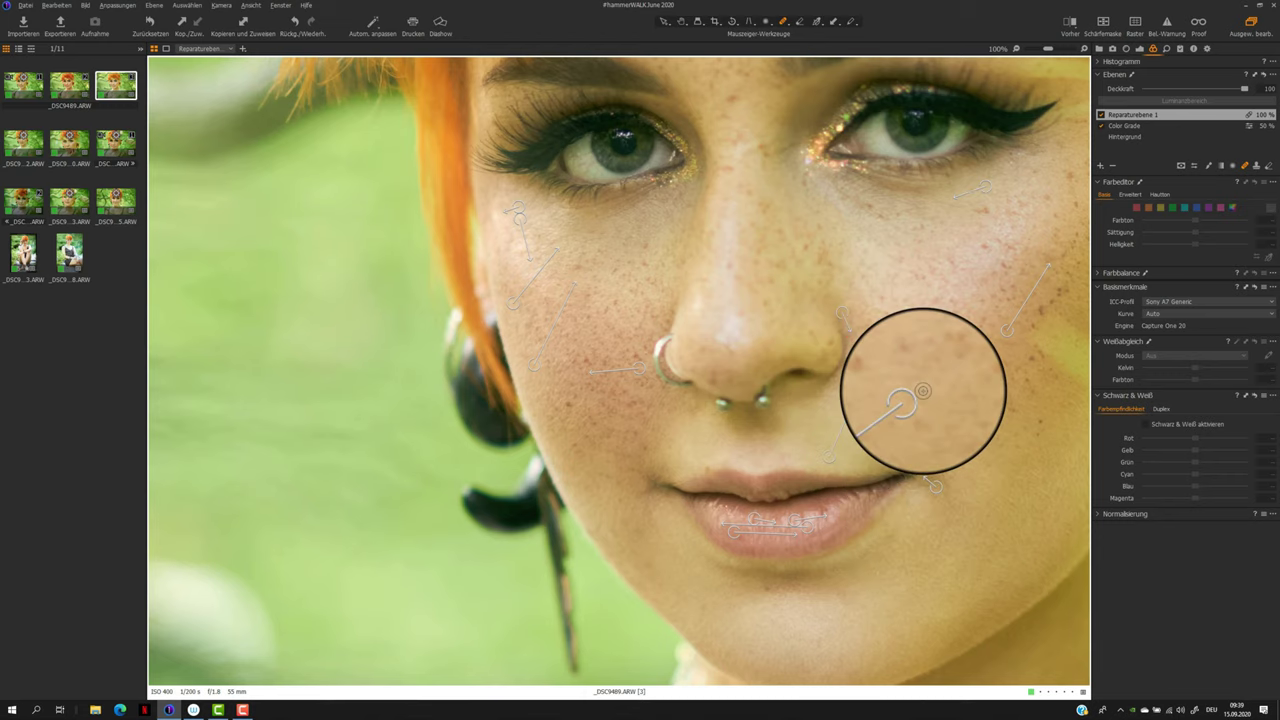
Create a new empty adjustment layer above the healing layer and name it Augen
key(ctrl+0)
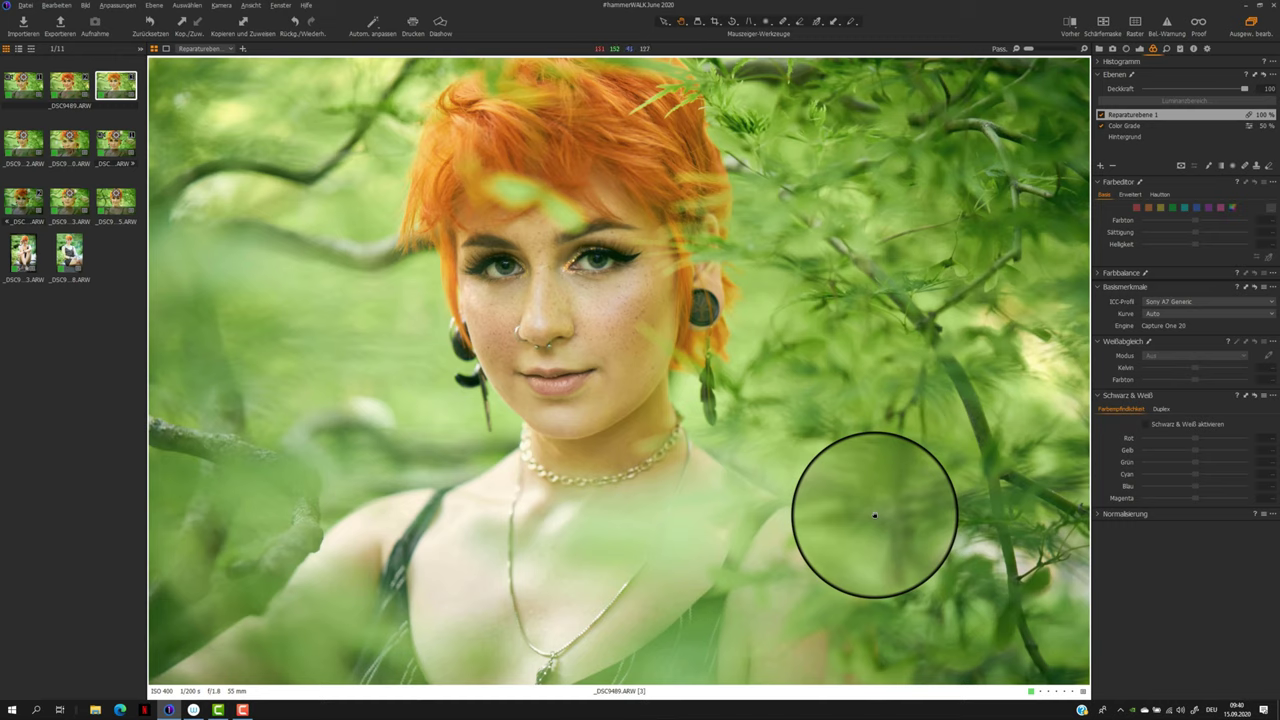
click(1100, 165)
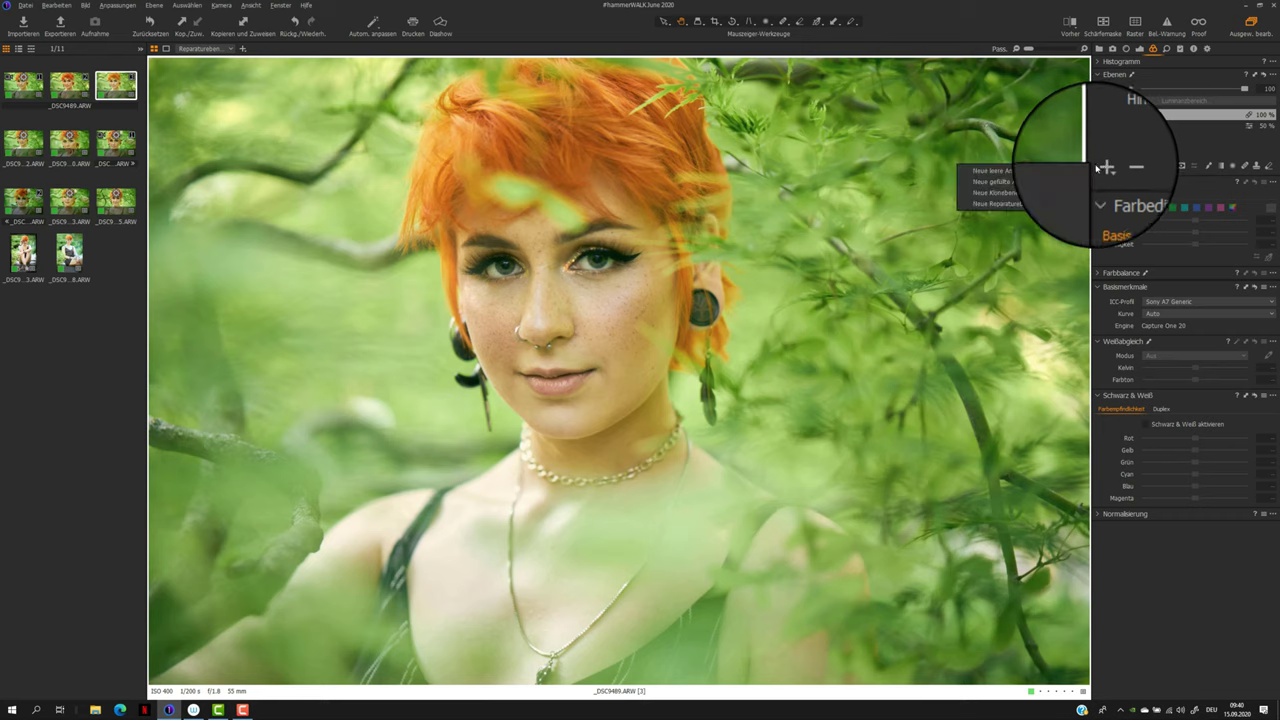
click(1060, 171)
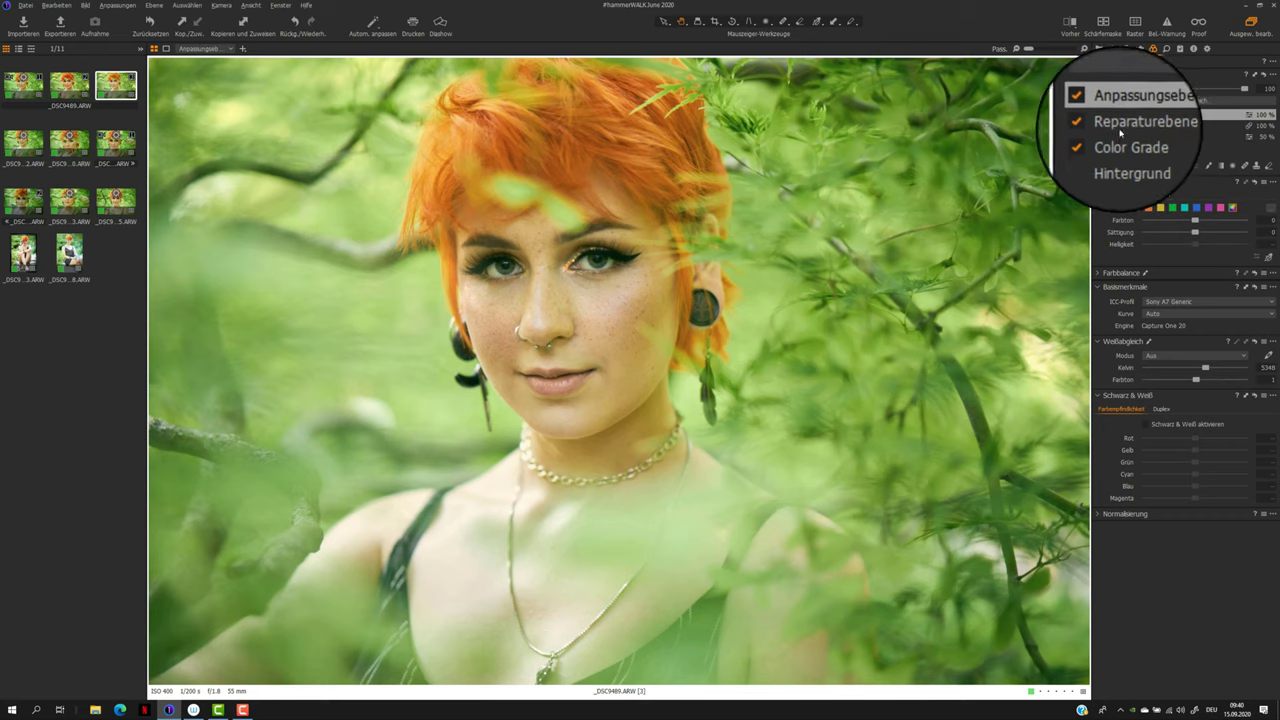
click(1131, 122)
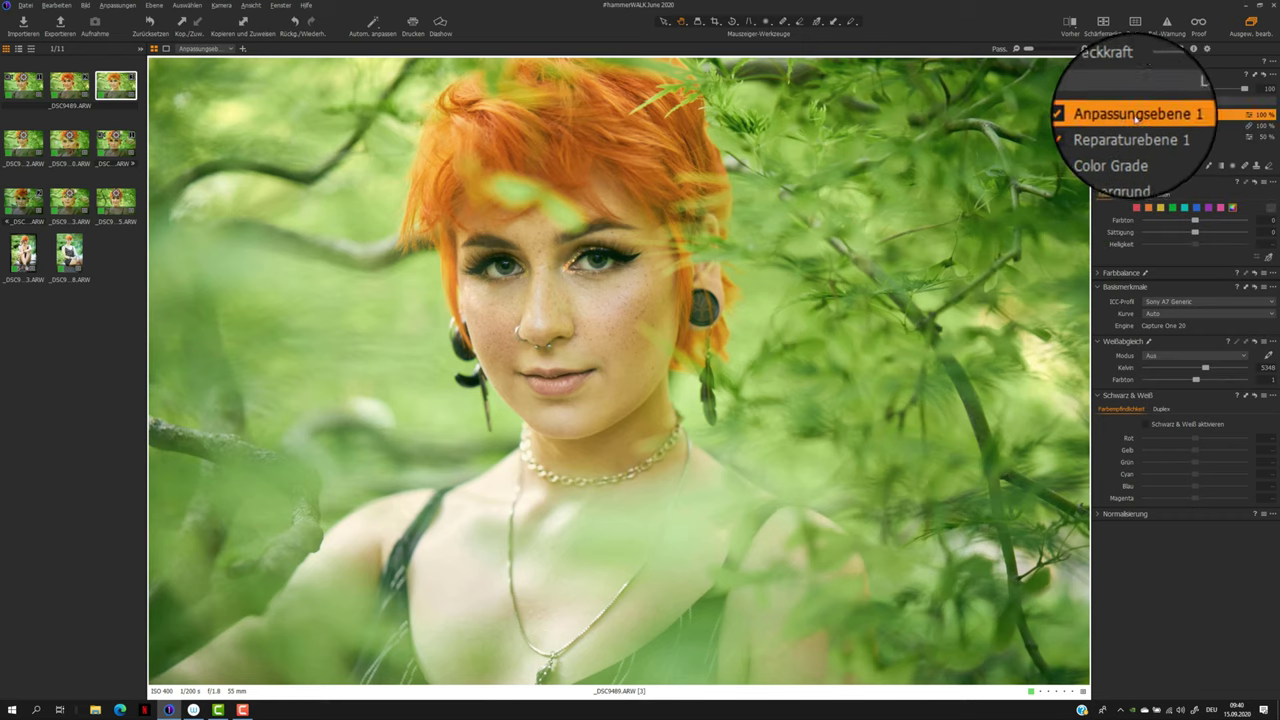
double_click(1136, 117)
text(Augen)
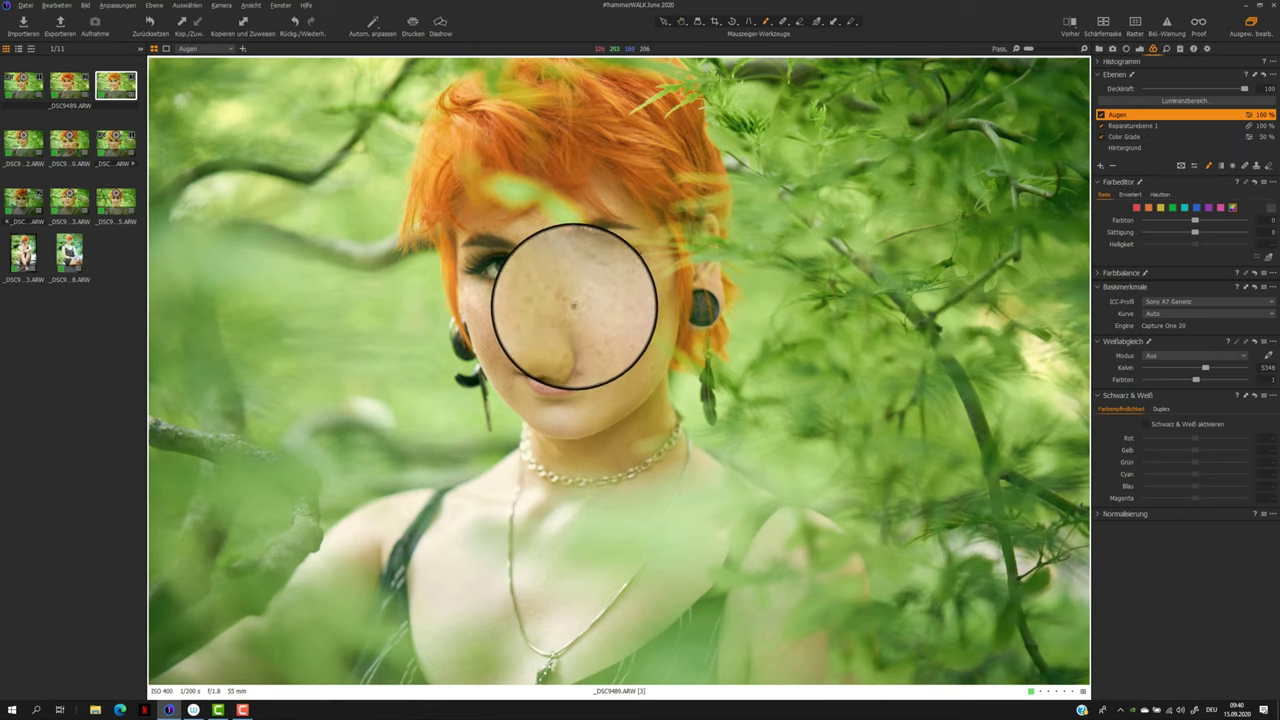
Paint a soft mask over both eyes, including lashes and brows, on the Augen layer with an enlarged brush, and hide the mask overlay
text(h)
double_click(543, 305)
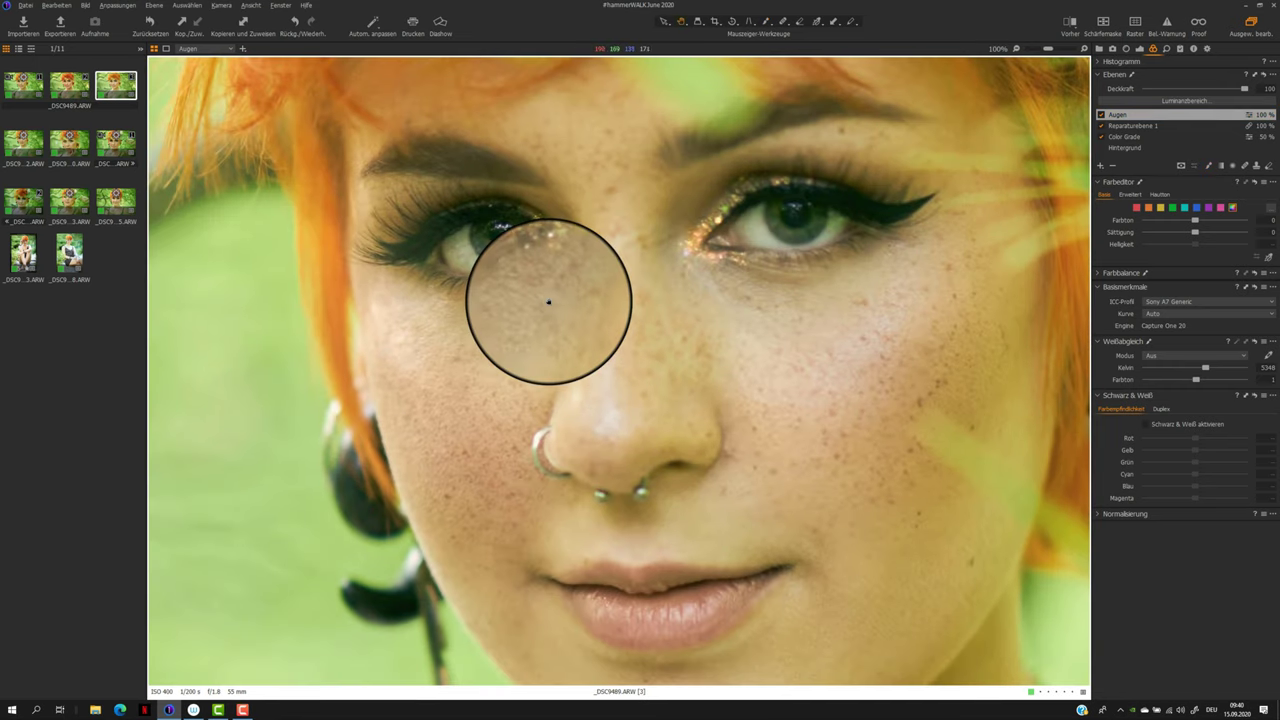
key(b)
right_click(749, 250)
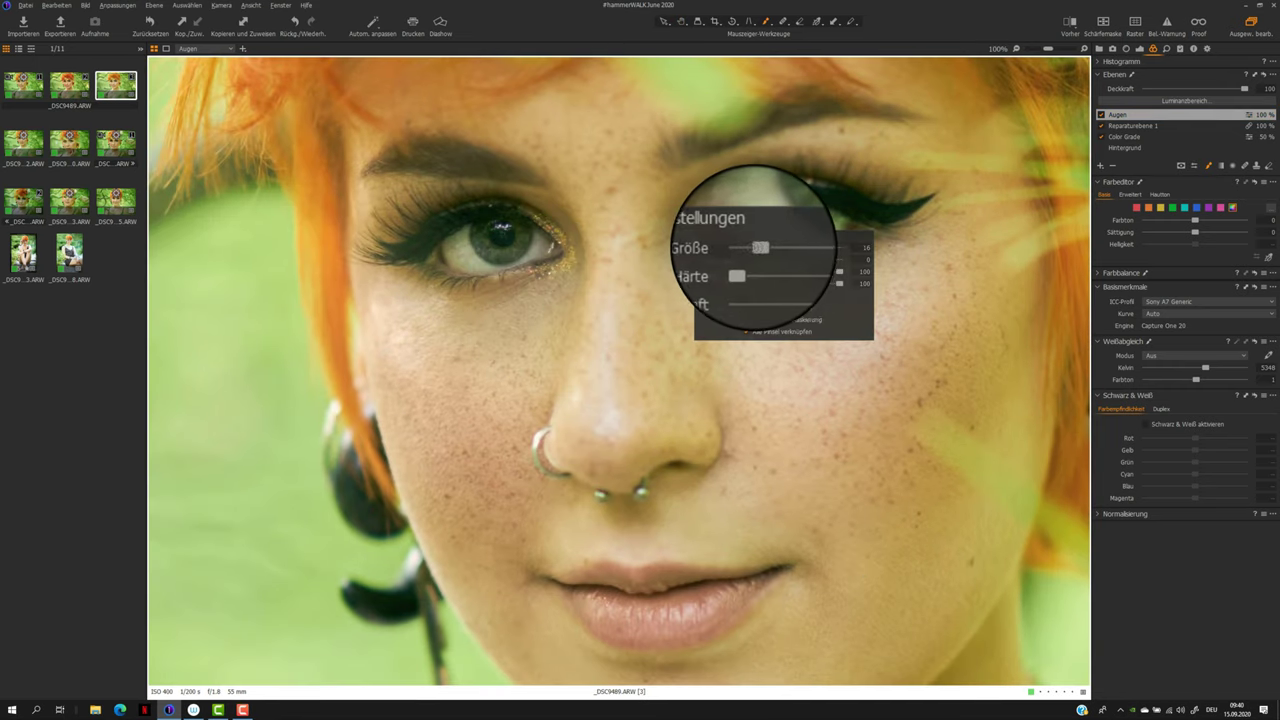
drag(751, 250, 766, 249)
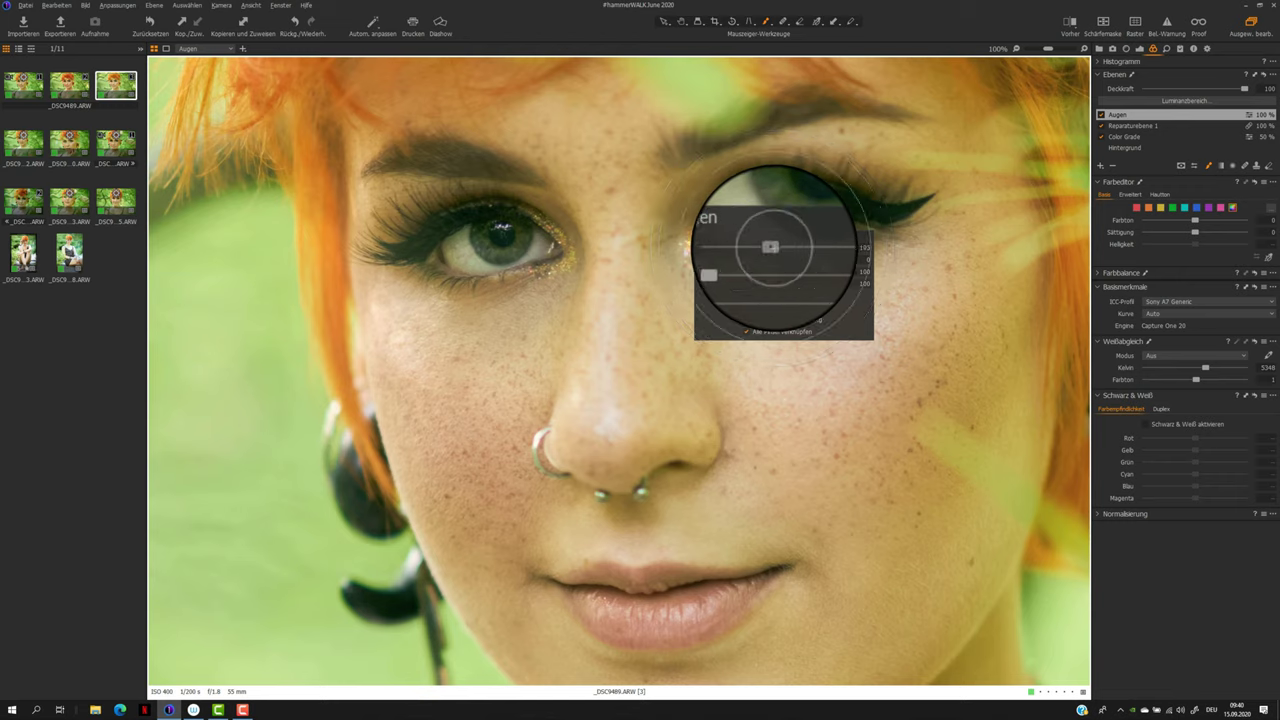
mouse_move(766, 134)
mouse_down()
mouse_move(694, 214)
mouse_move(829, 223)
mouse_move(850, 137)
mouse_up()
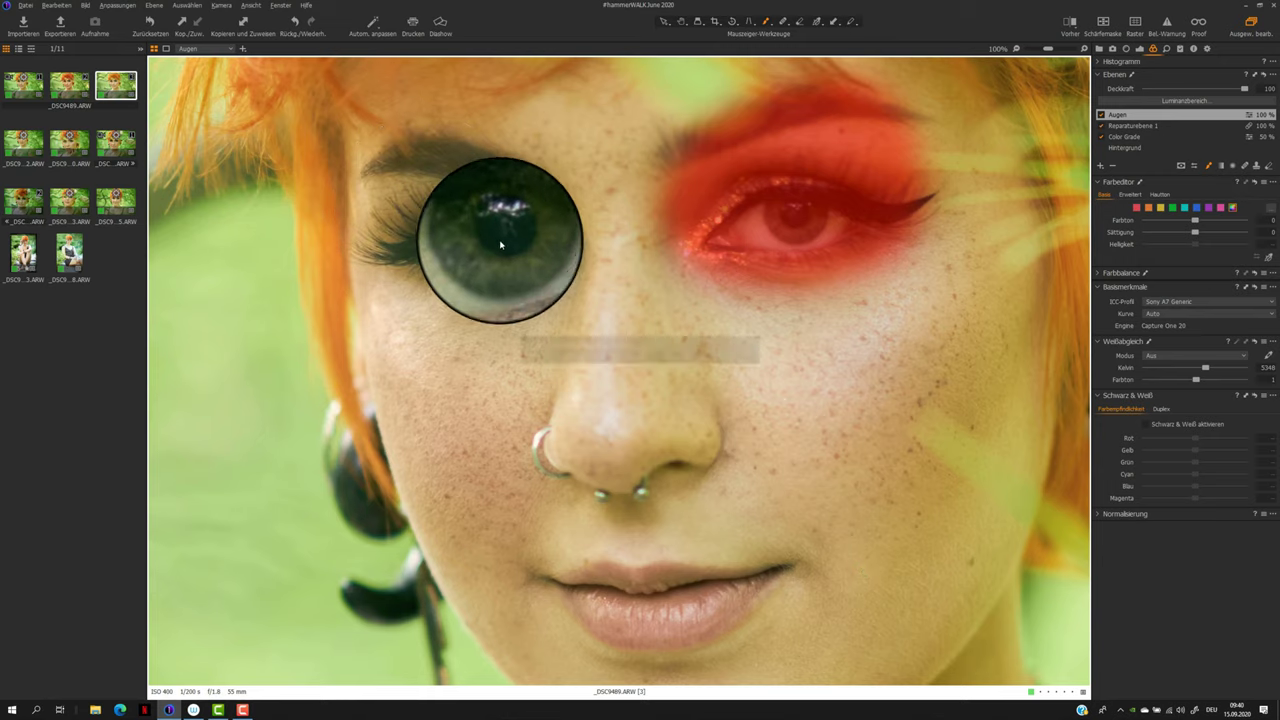
mouse_move(509, 234)
mouse_down()
mouse_move(517, 223)
mouse_move(514, 237)
mouse_move(437, 235)
mouse_up()
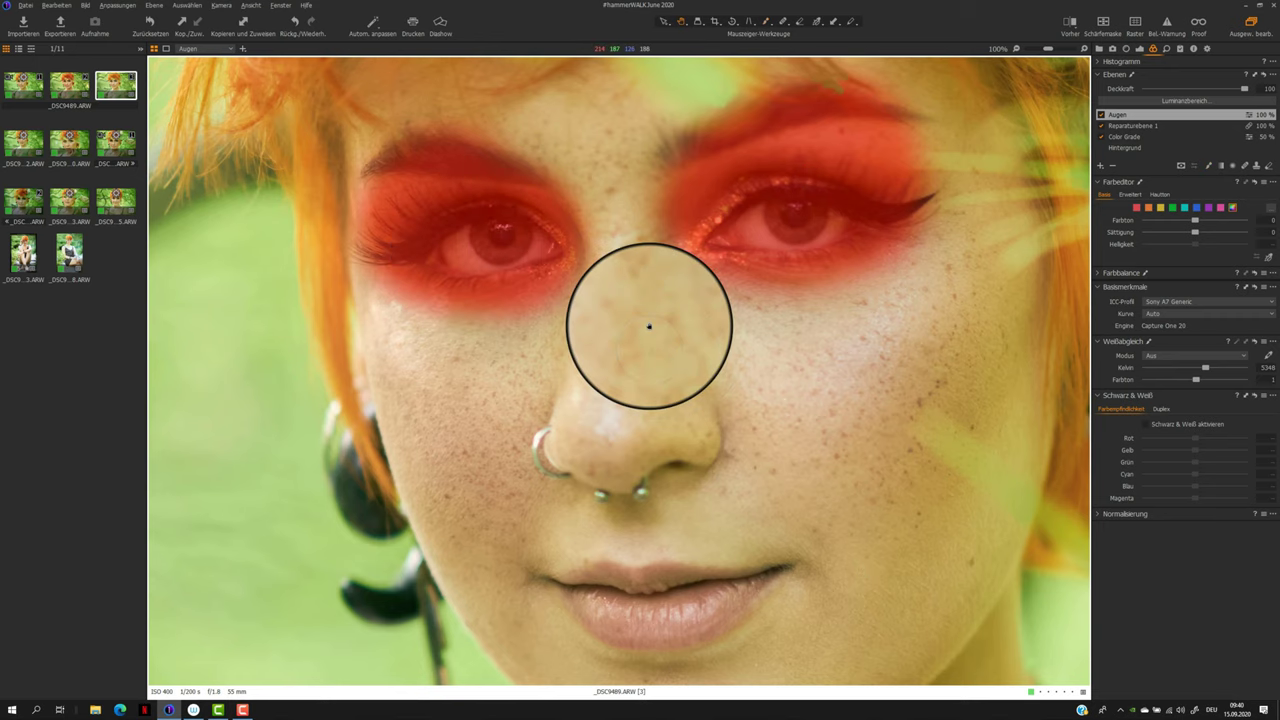
key(ctrl+0)
key(m)
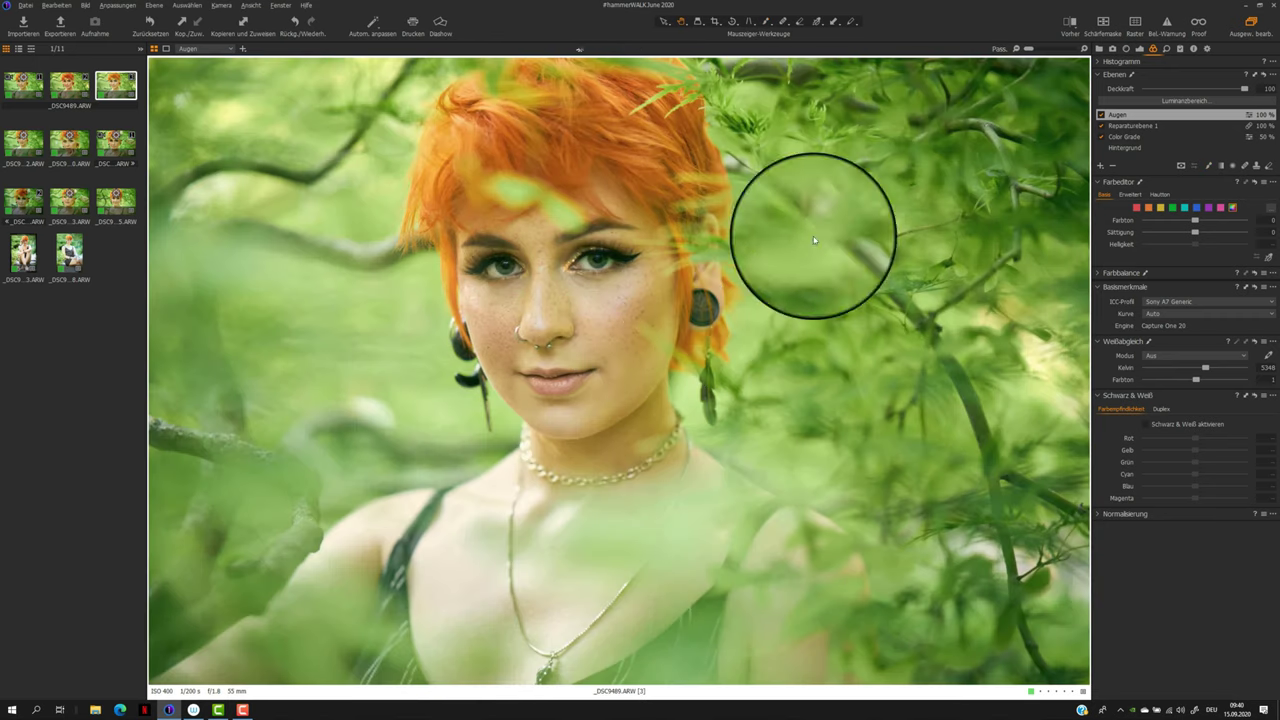
On the Augen layer, apply the Soft image sharpening 2 preset with strength 239, clarity 4 and structure 25, and set film grain strength to 12
click(1169, 50)
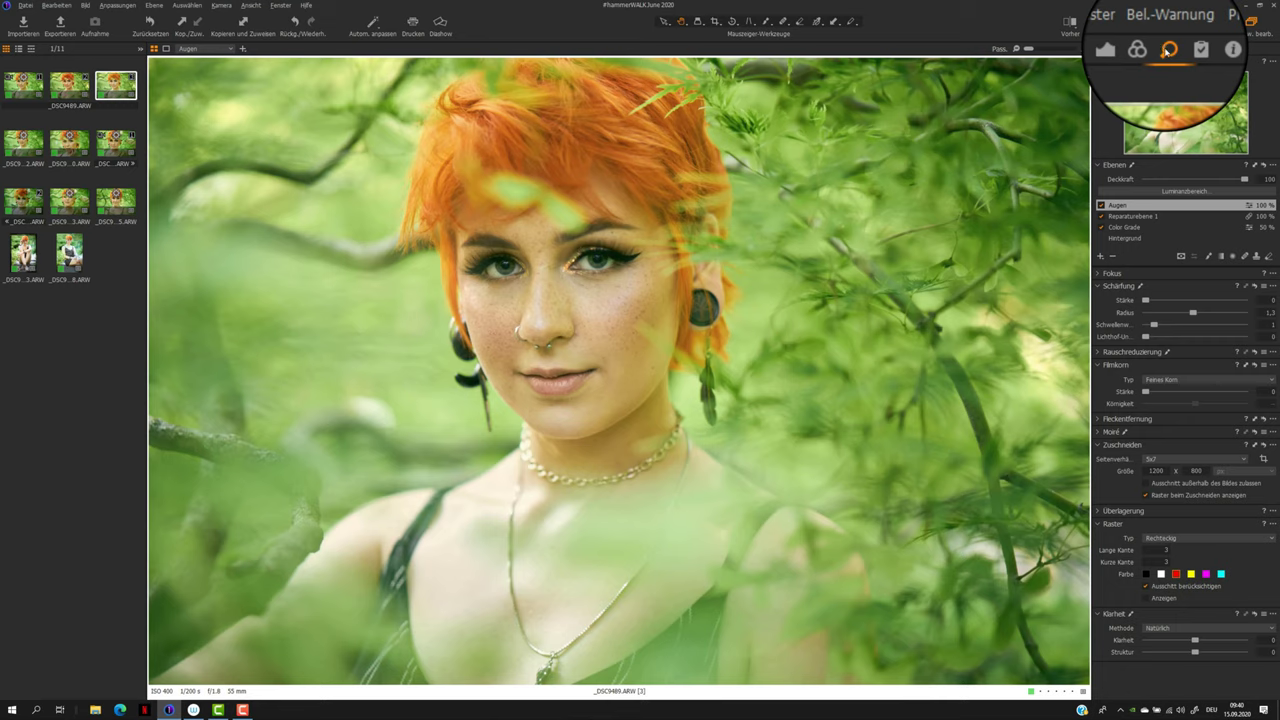
click(1270, 286)
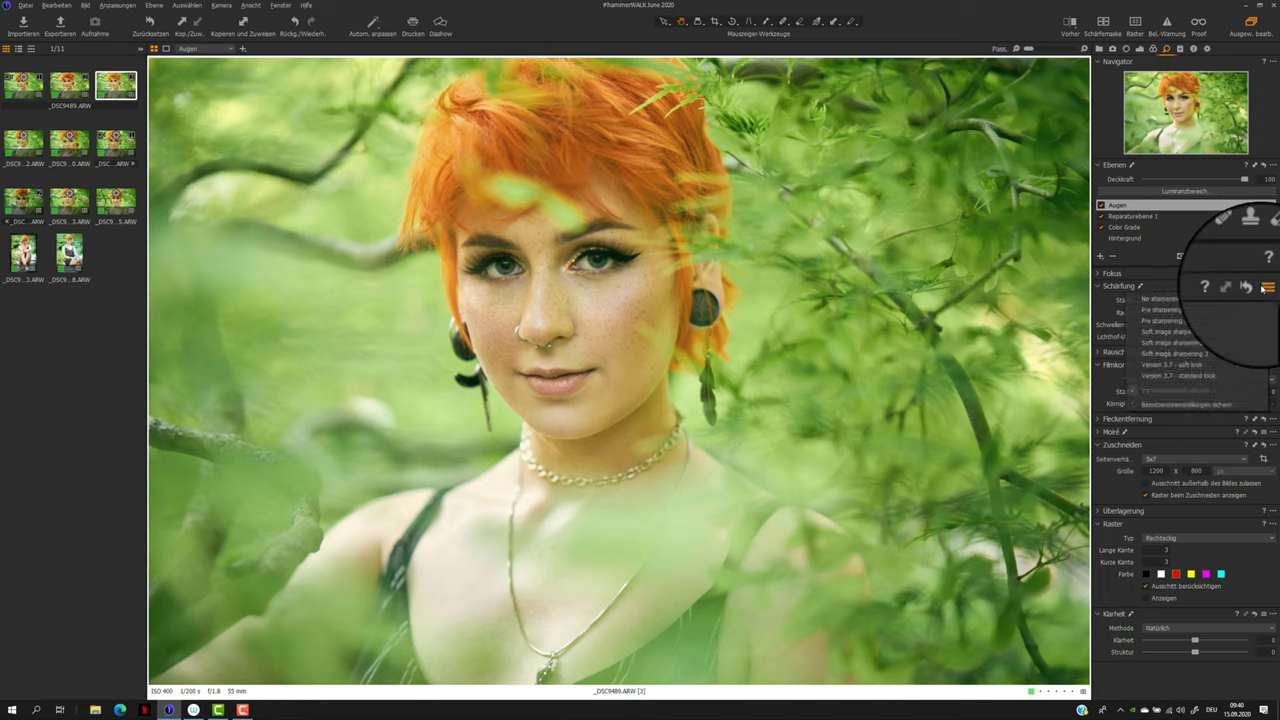
click(1228, 345)
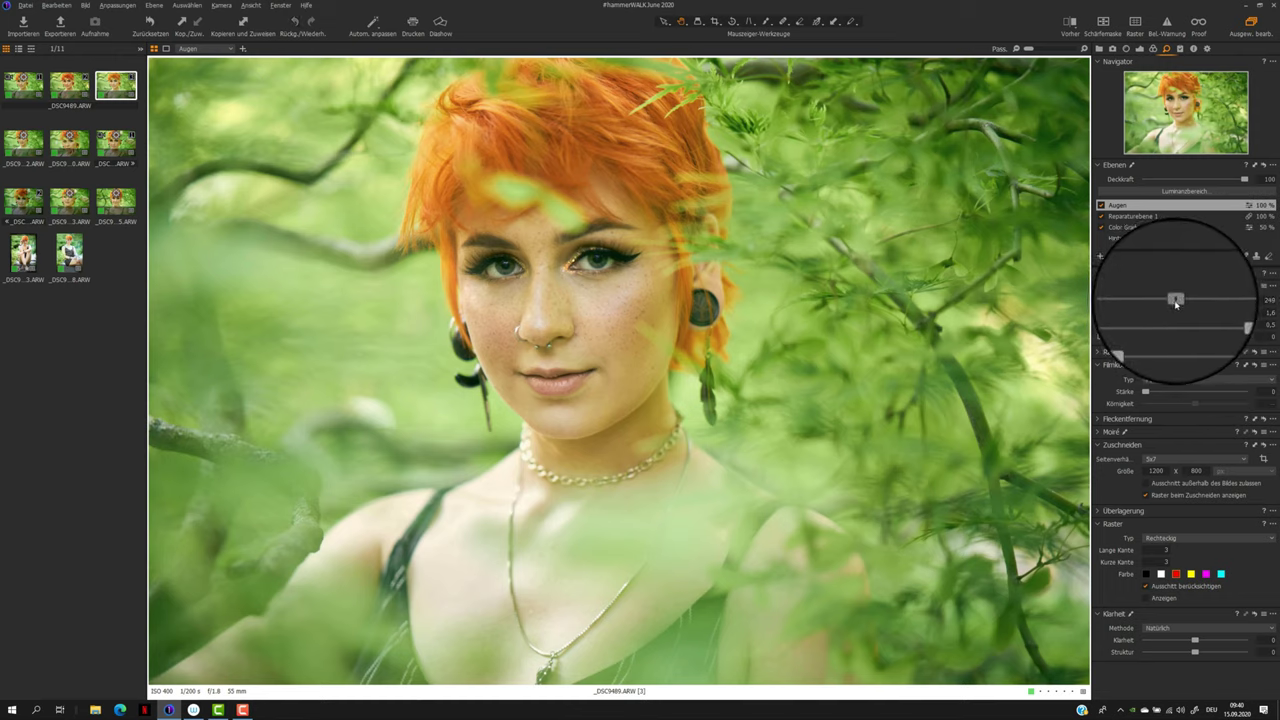
drag(1176, 304, 1174, 305)
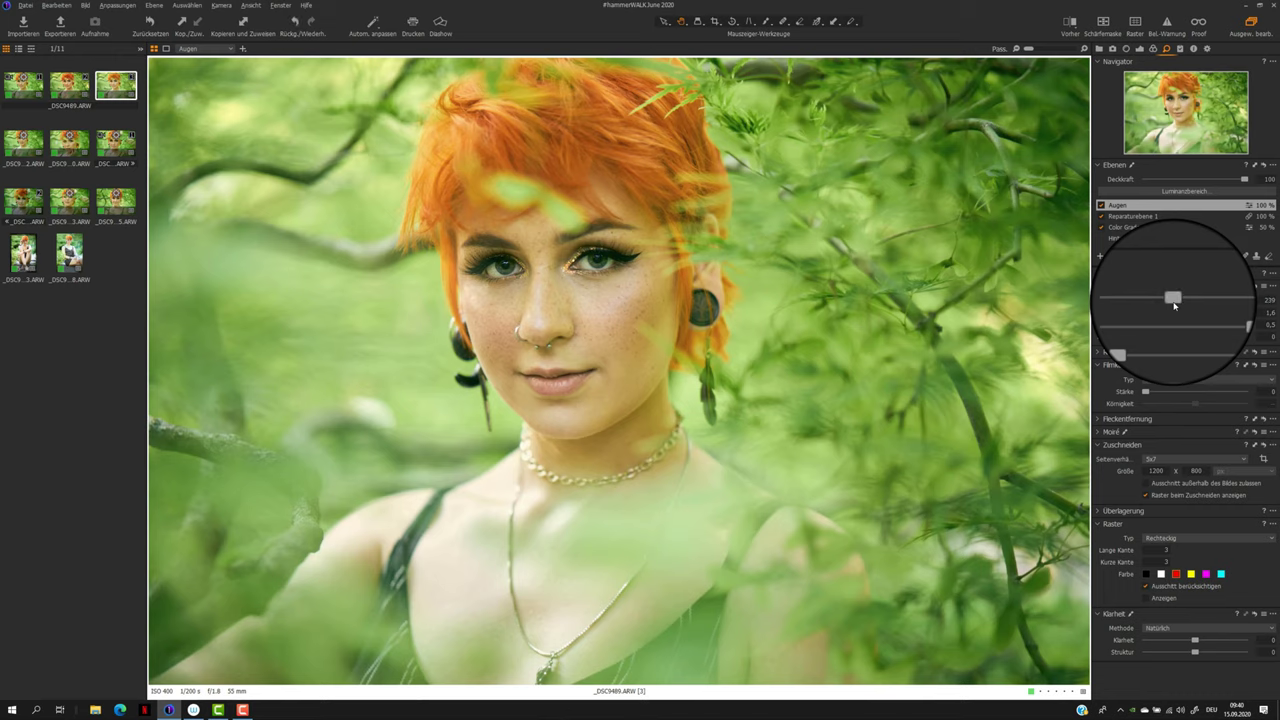
click(1157, 393)
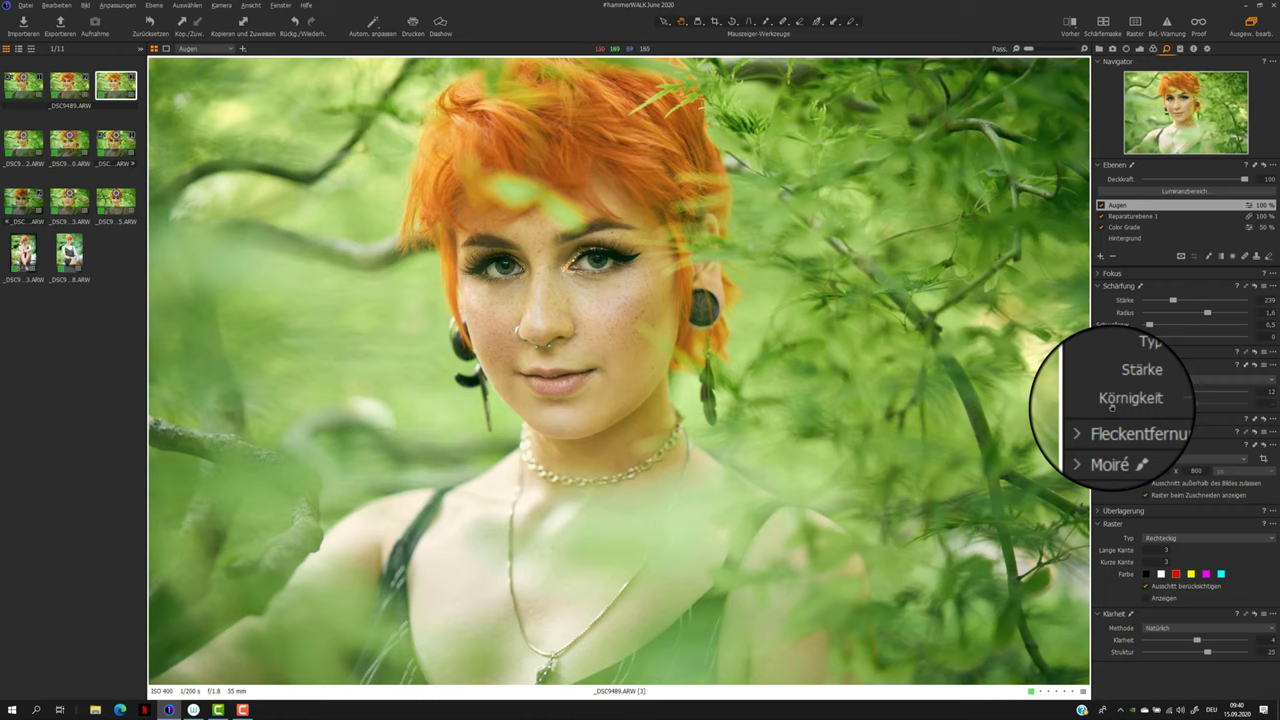
Create a second healing layer and heal the distracting spots in the blurred background at the left of the photo
click(1100, 256)
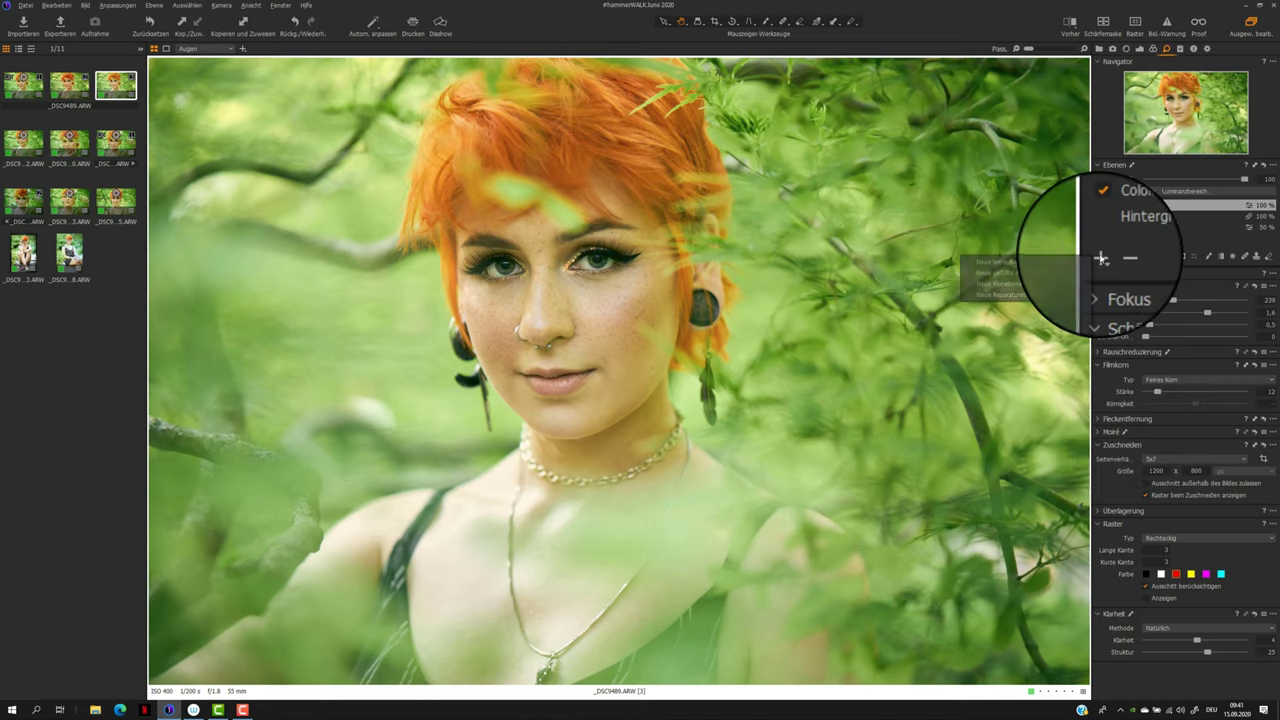
click(1079, 274)
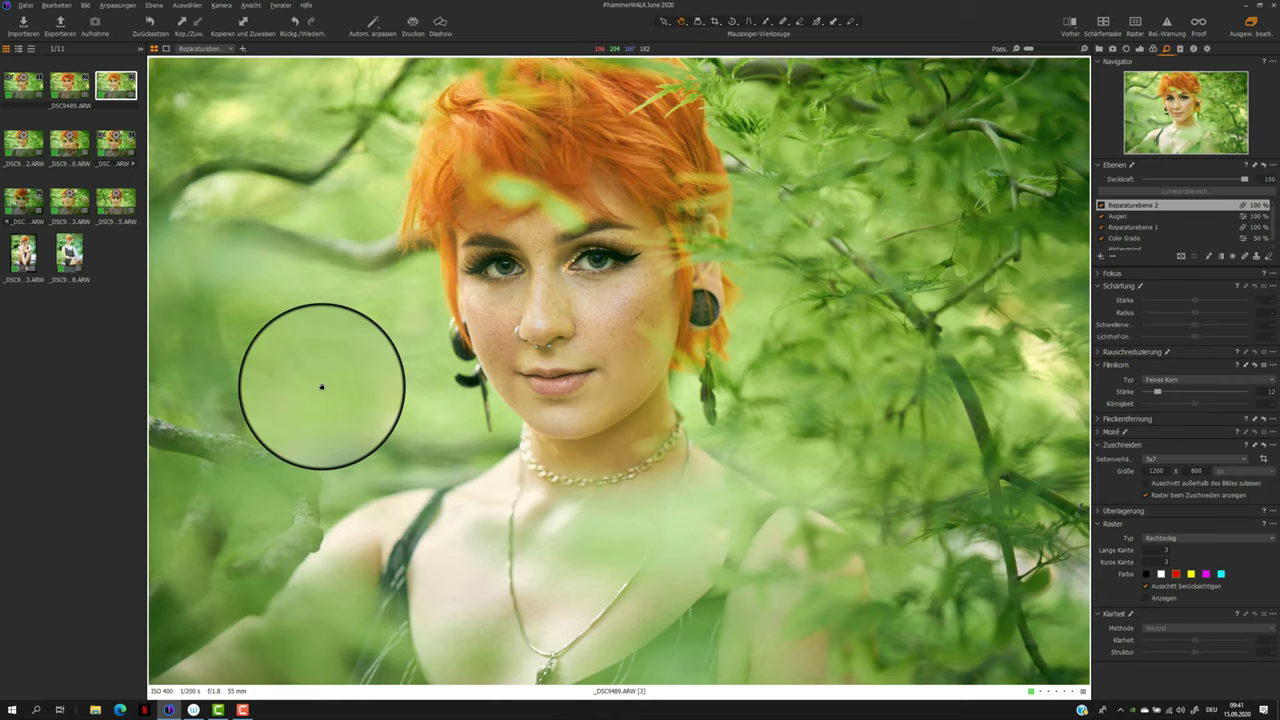
mouse_move(329, 397)
mouse_down()
mouse_move(386, 400)
mouse_move(320, 463)
mouse_move(305, 430)
mouse_up()
mouse_move(210, 198)
mouse_down()
mouse_move(186, 208)
mouse_move(196, 215)
mouse_up()
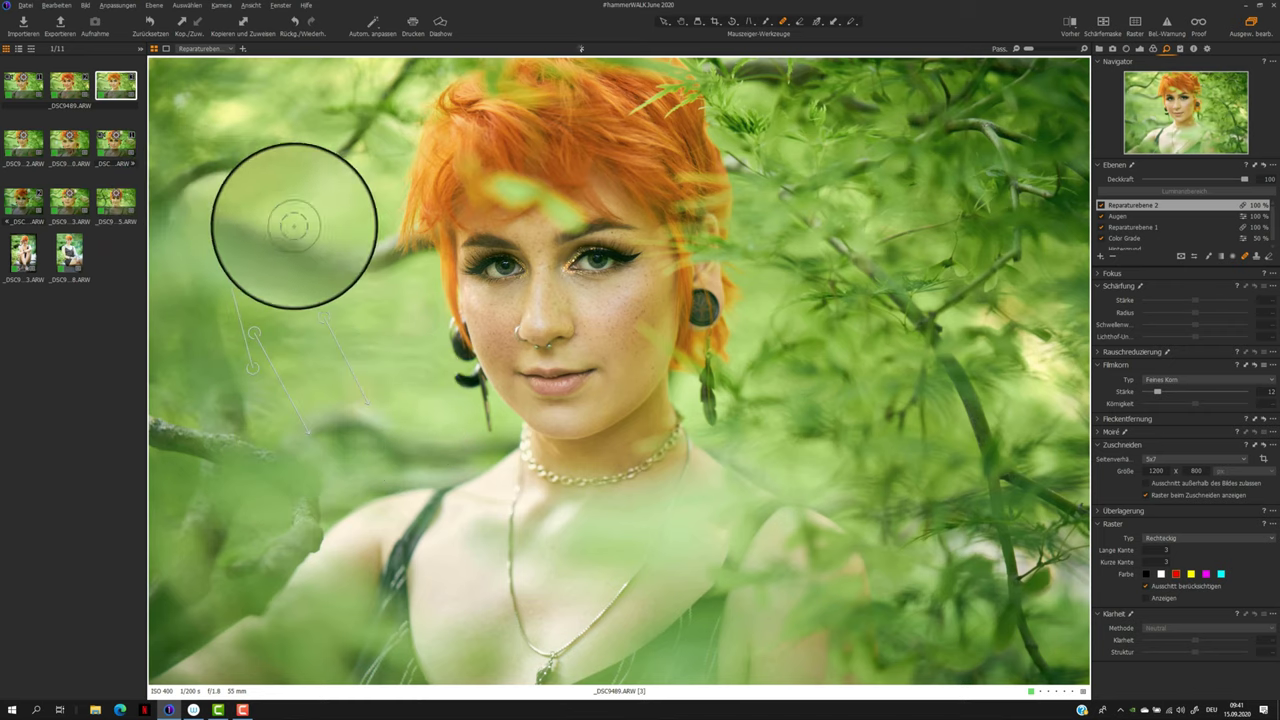
drag(343, 229, 376, 228)
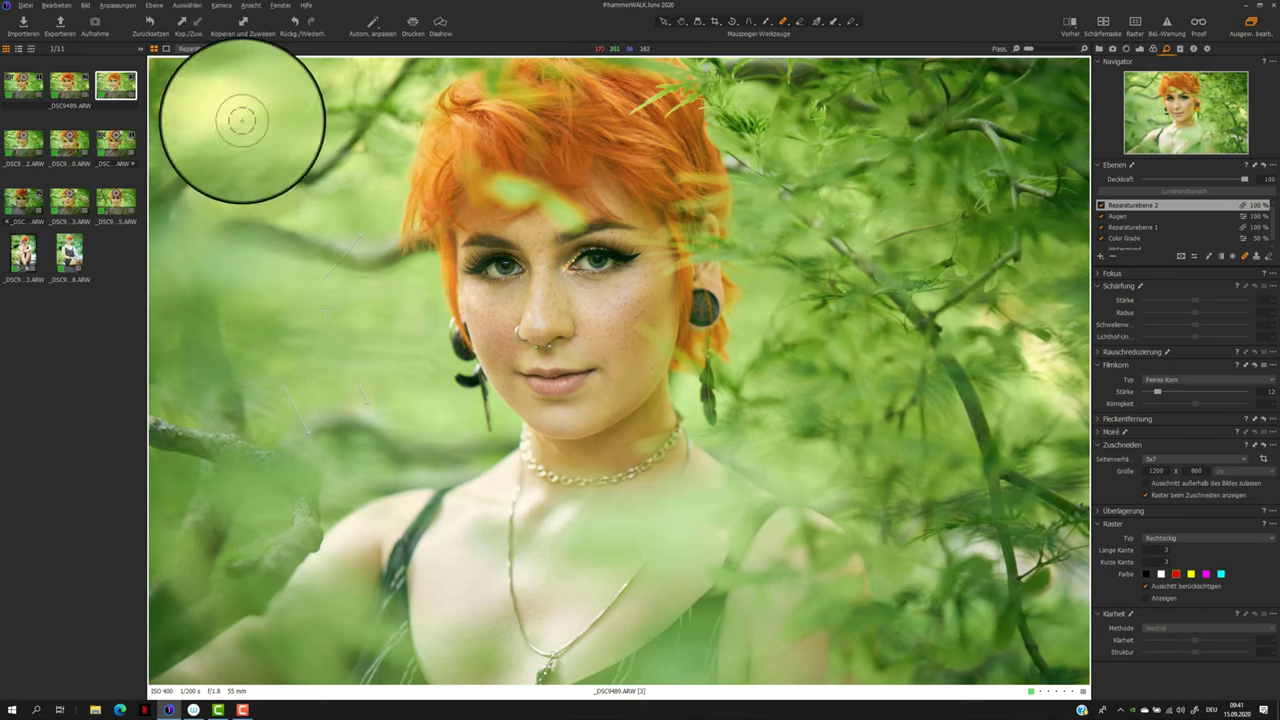
mouse_move(224, 110)
mouse_down()
mouse_move(217, 118)
mouse_move(233, 116)
mouse_up()
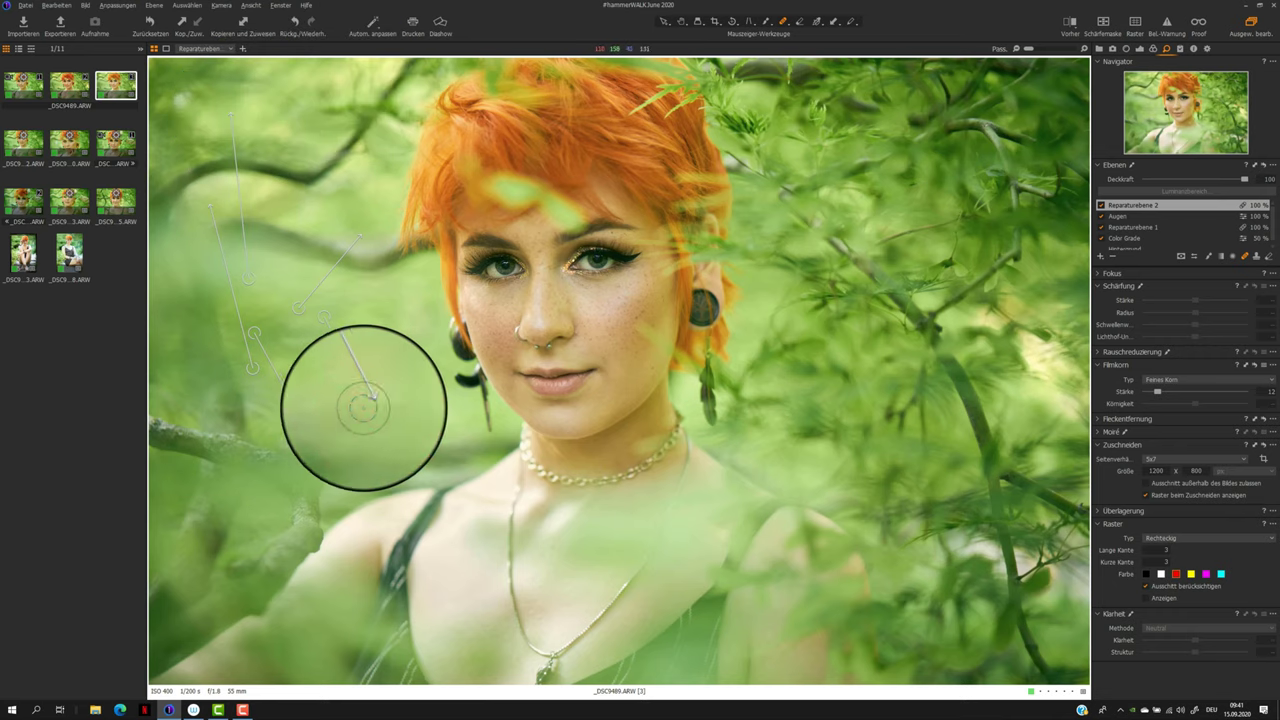
Heal the distracting bright spots among the branches and foliage at the right of the photo
drag(975, 560, 990, 566)
mouse_move(1086, 623)
mouse_down()
mouse_move(1054, 555)
mouse_move(1075, 600)
mouse_up()
drag(1001, 304, 1020, 371)
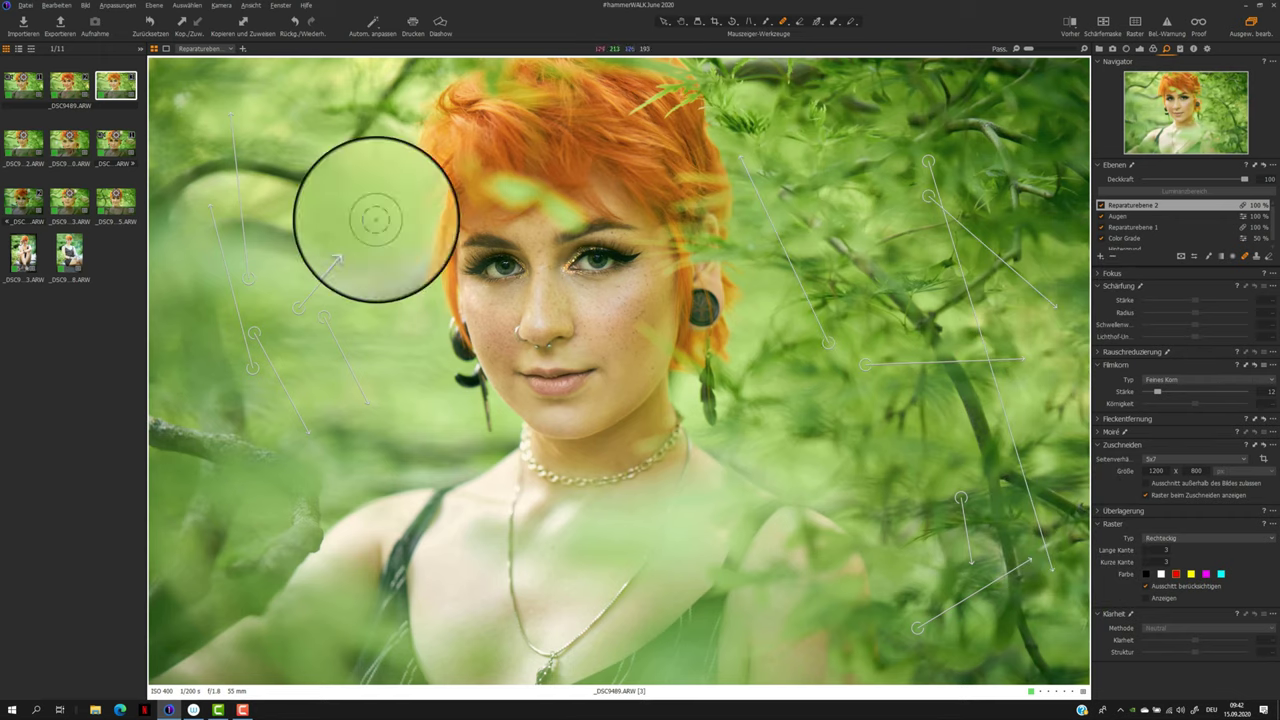
Heal the remaining distracting spots in the upper-left background beside the hair and leave the Heal brush
drag(374, 211, 368, 216)
click(184, 99)
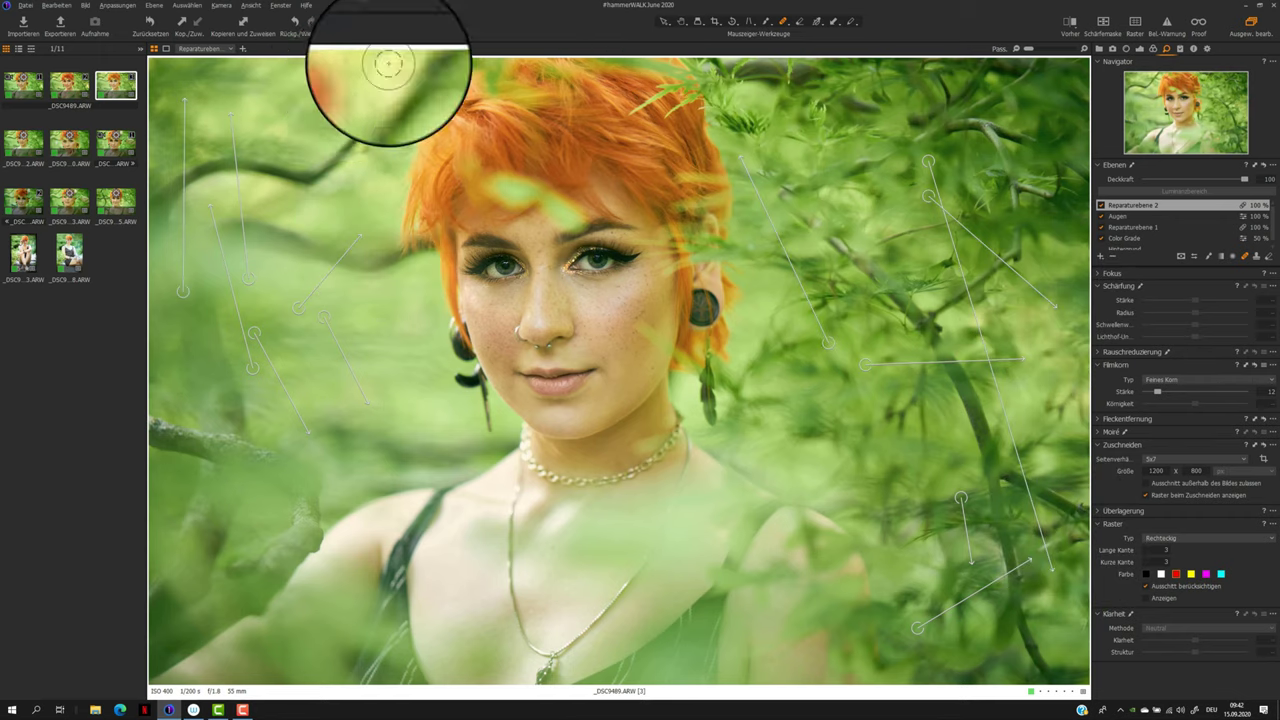
drag(389, 63, 355, 82)
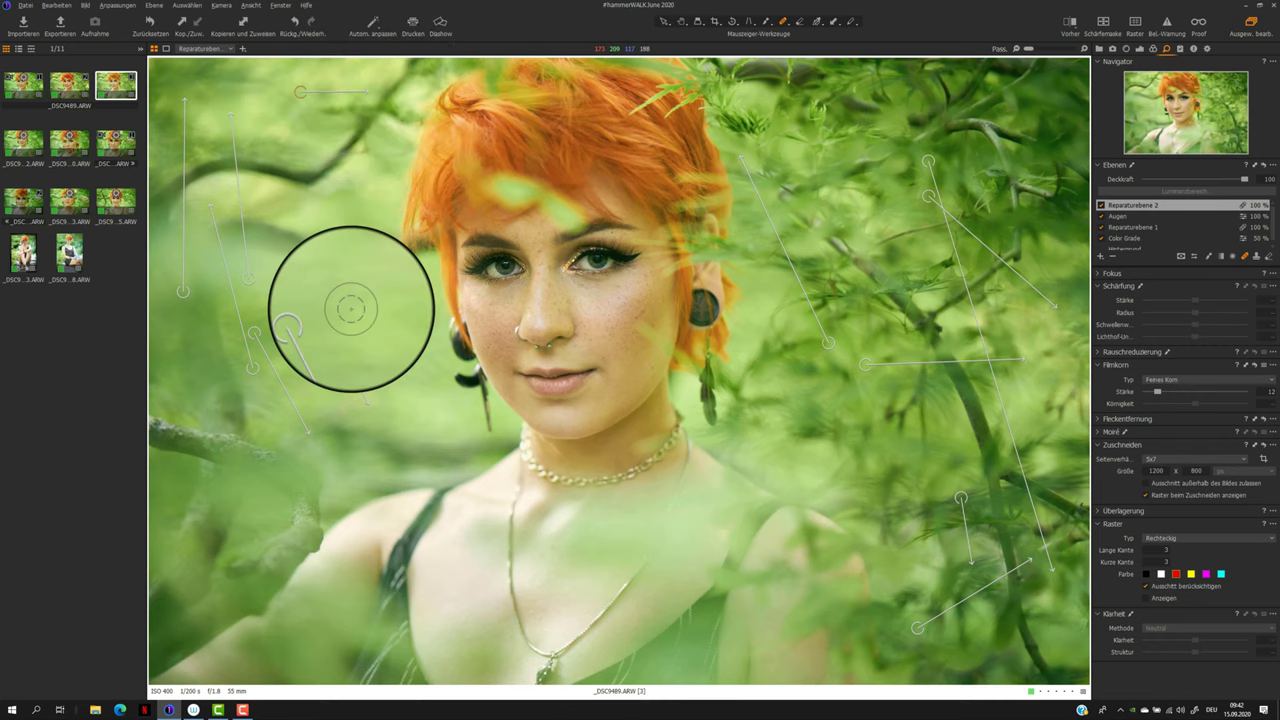
key(v)
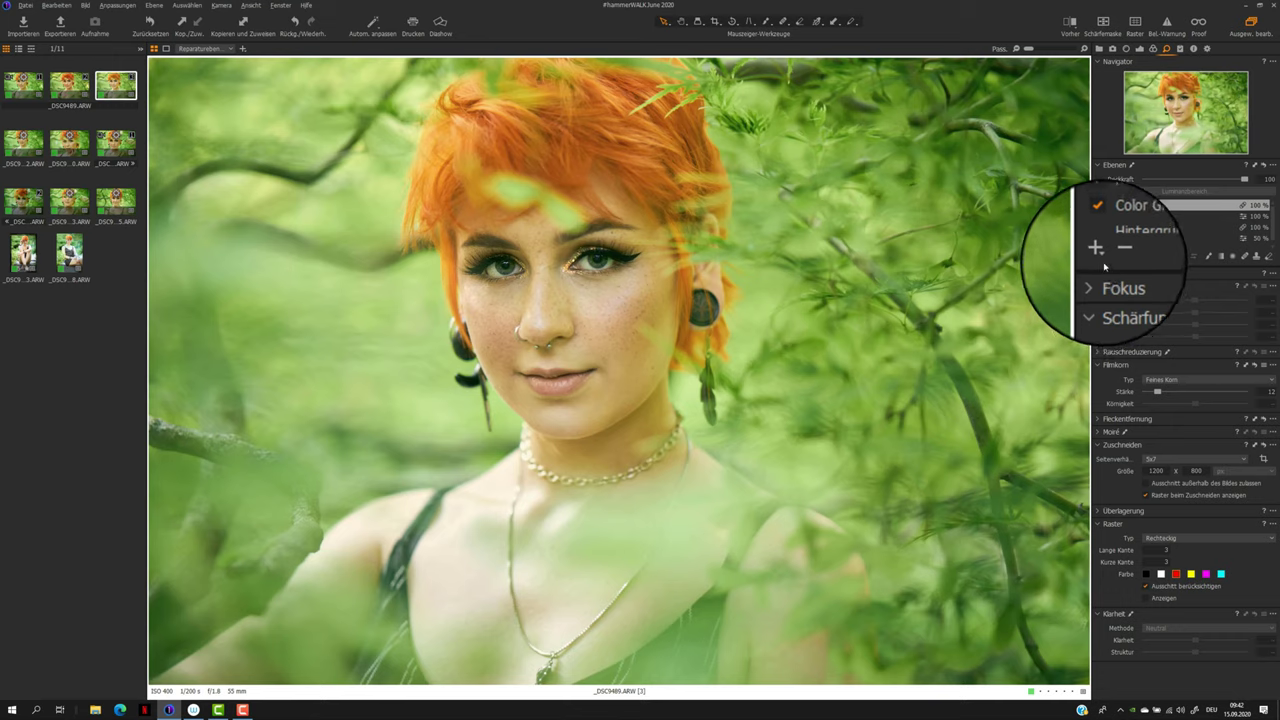
Create a new filled adjustment layer above the healing layer and name it Dodge
click(1104, 256)
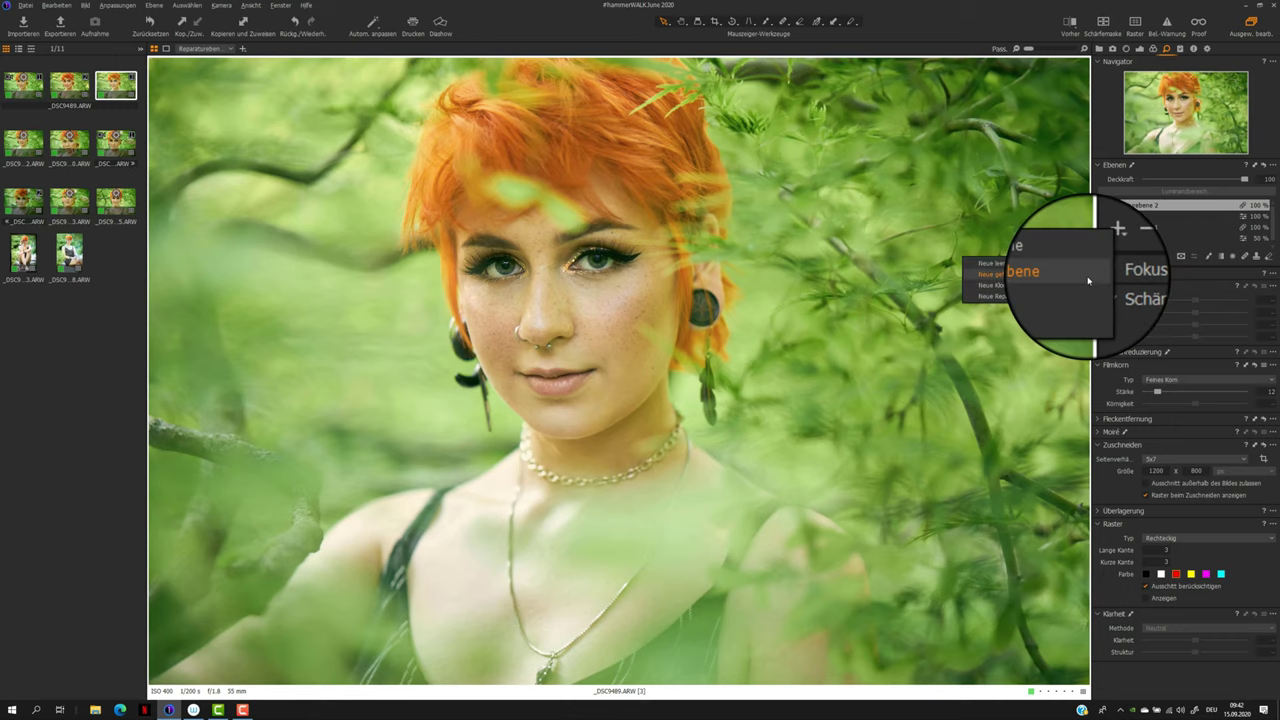
click(1088, 279)
double_click(1140, 207)
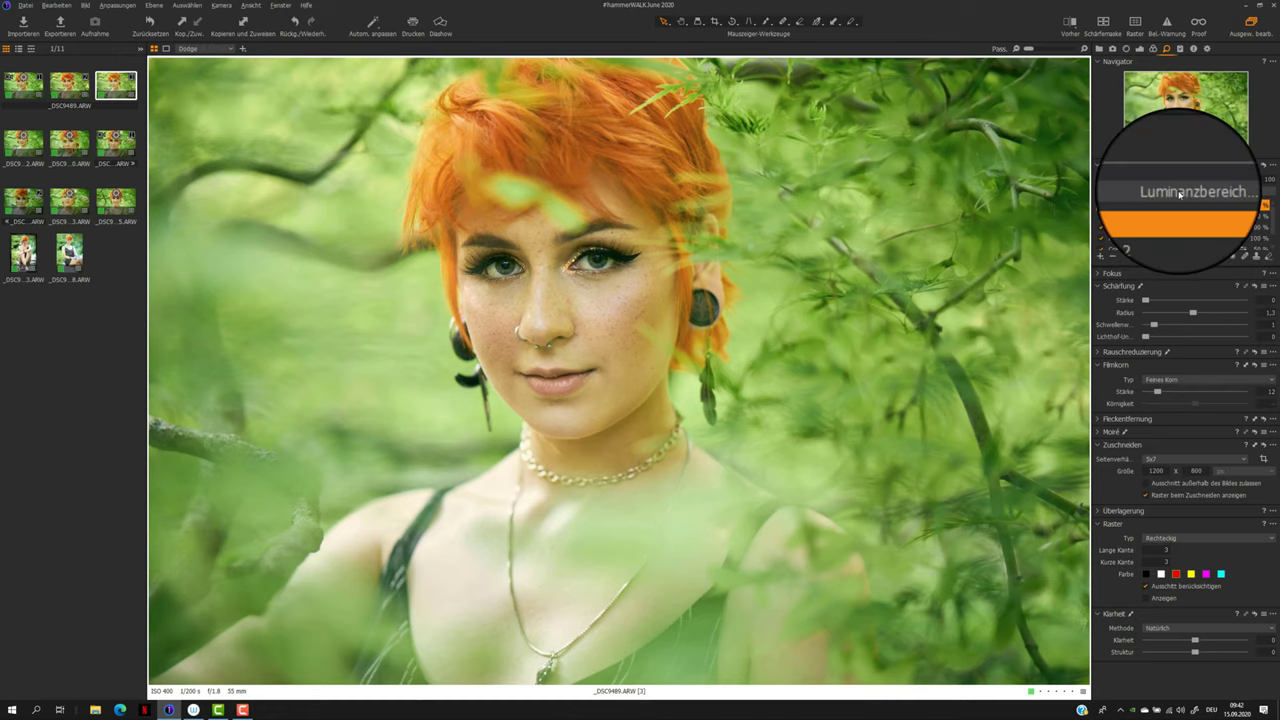
Restrict the Dodge layer to luminance range 215–242 with falloff 160–255 and radius 13.9, and set its brightness to 4
click(1180, 194)
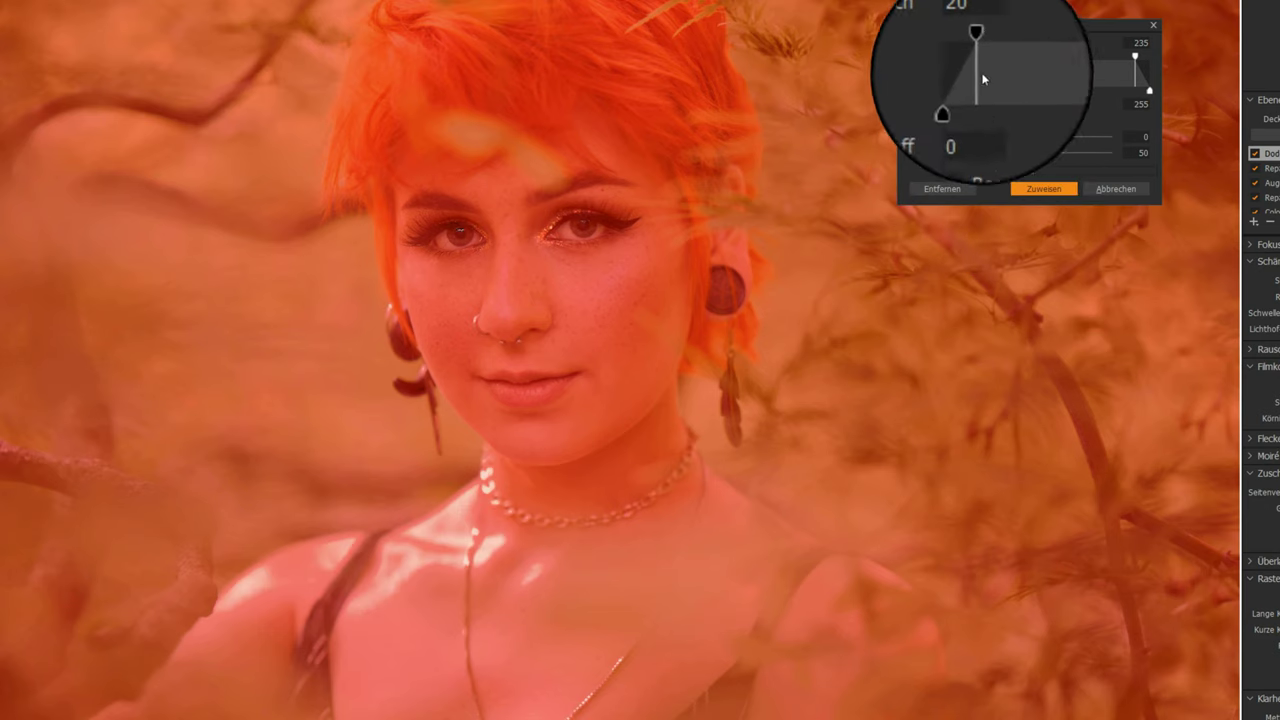
drag(980, 60, 1034, 85)
drag(1147, 56, 1079, 70)
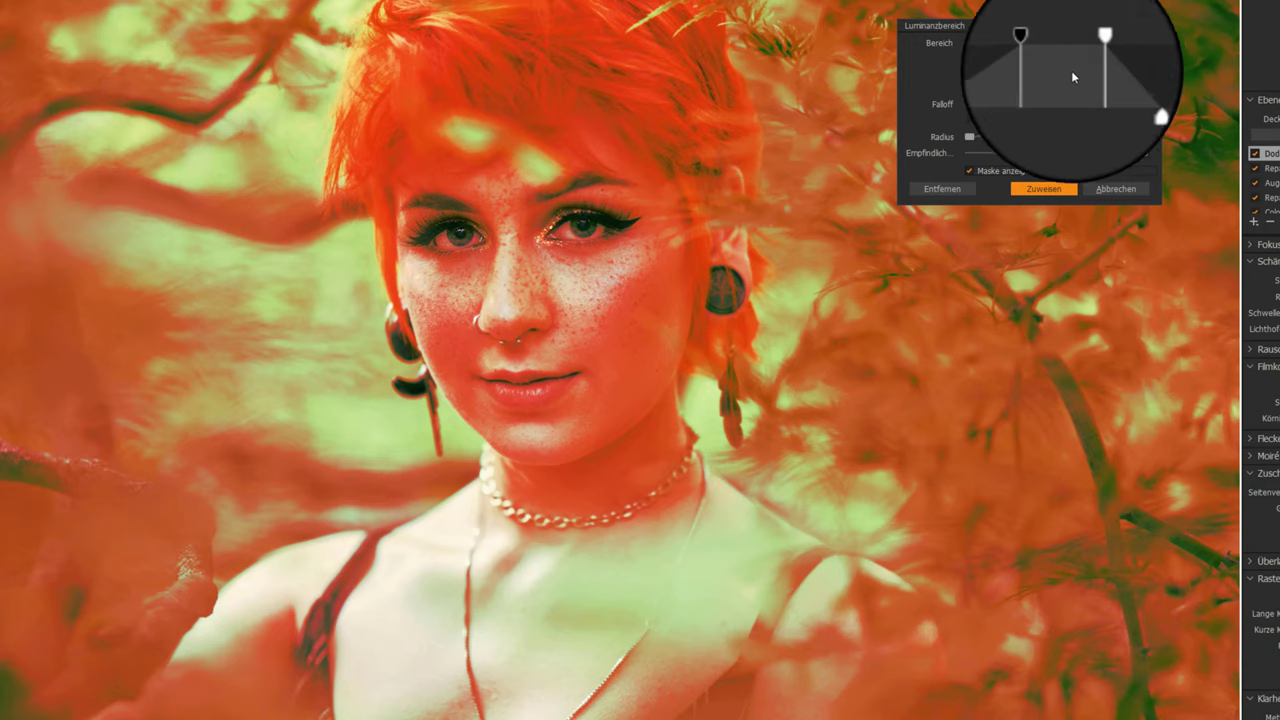
drag(1071, 70, 1122, 60)
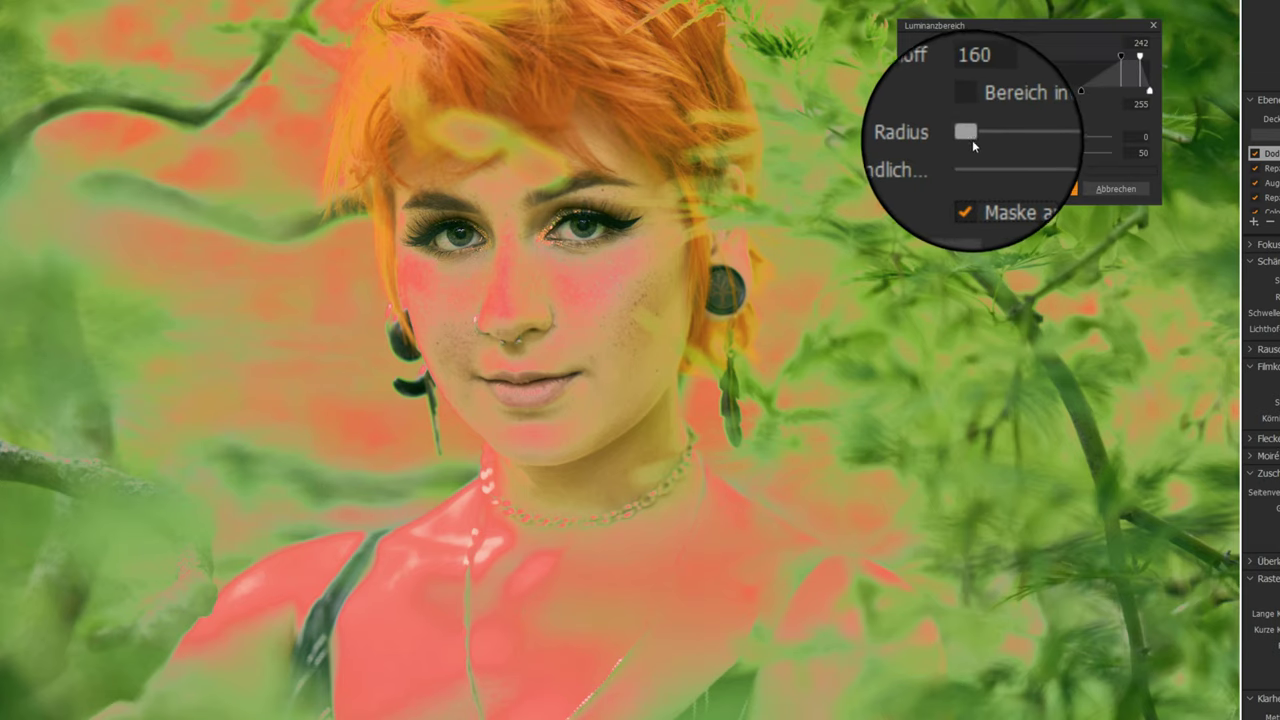
drag(971, 137, 1037, 133)
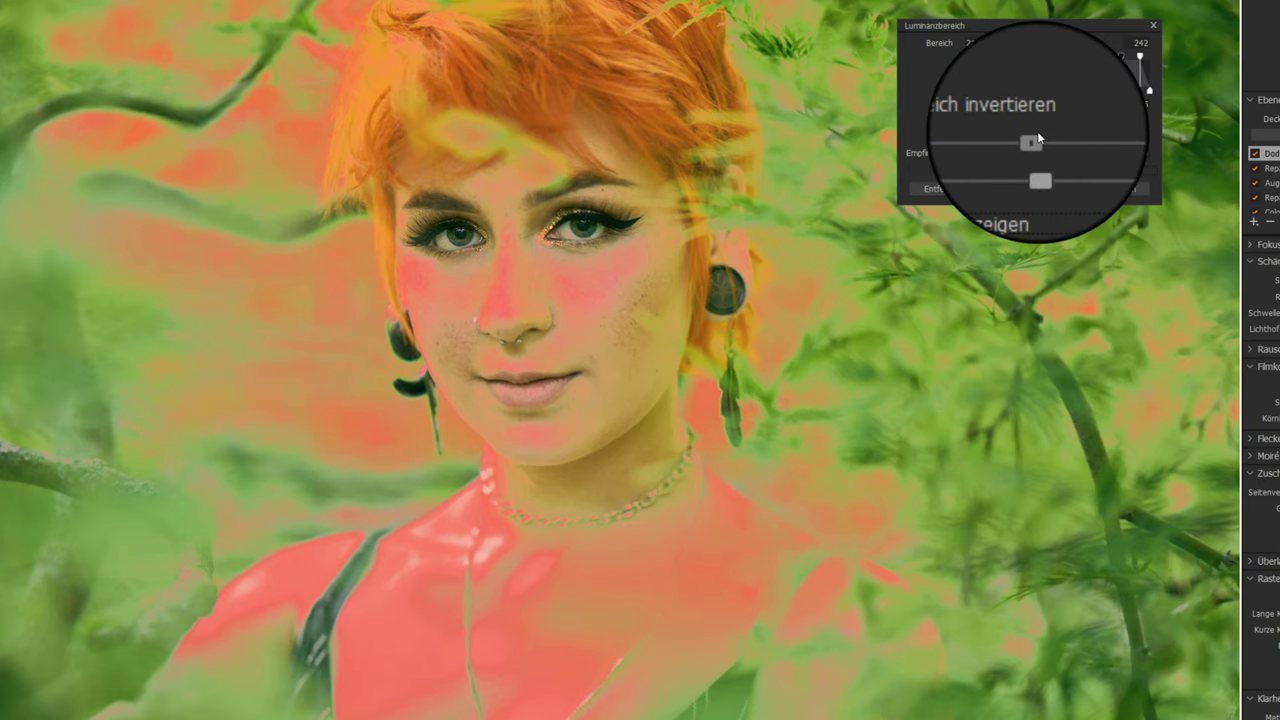
click(1032, 192)
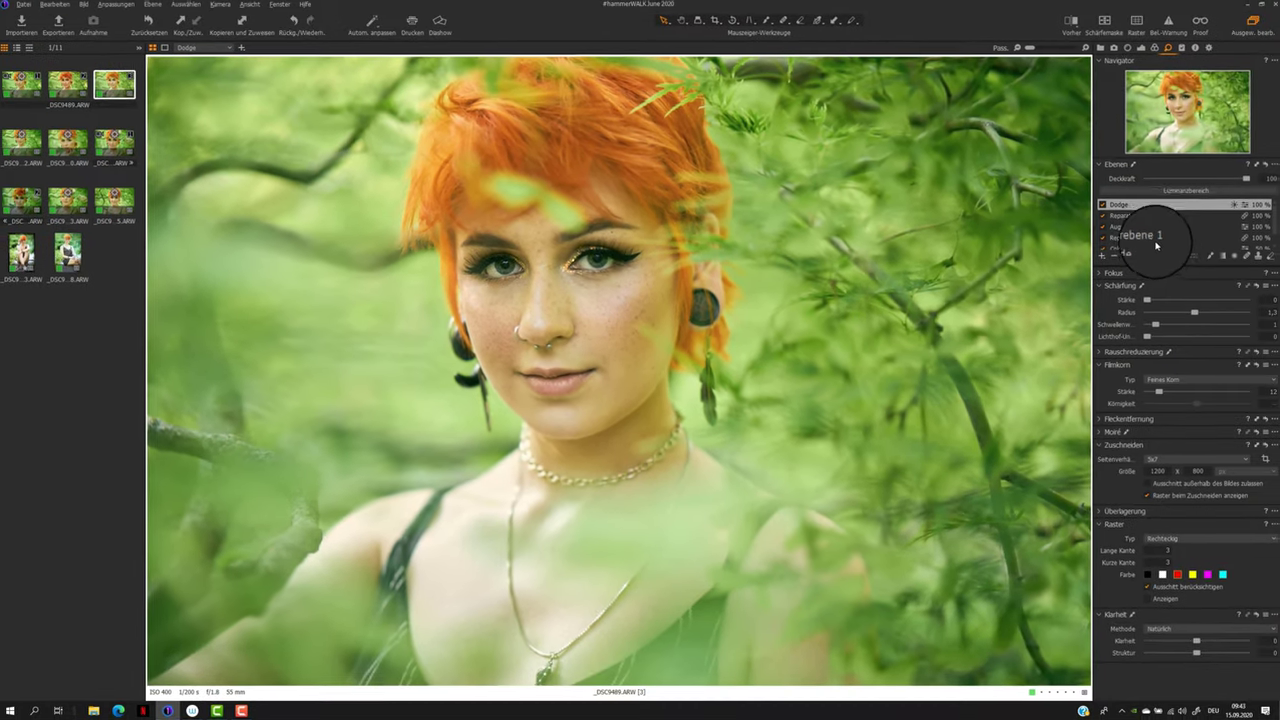
click(1140, 49)
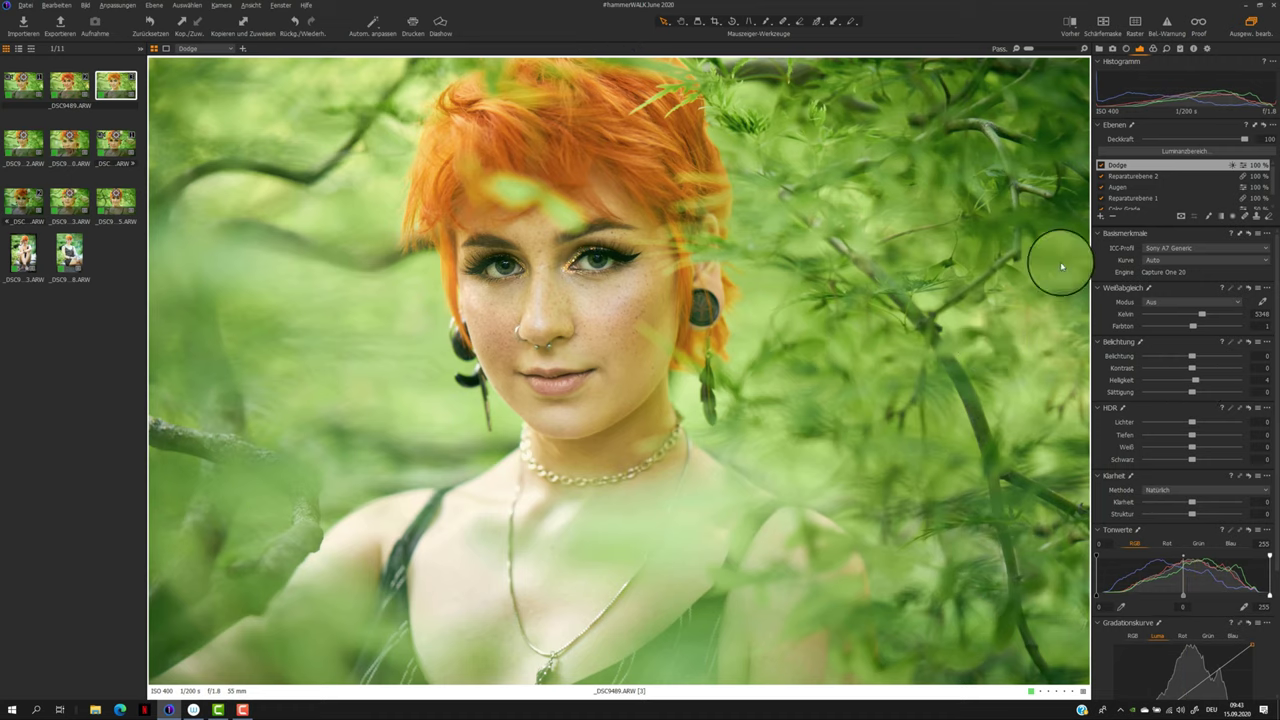
Create a new filled adjustment layer named Burn above Dodge and copy the Dodge layer's mask onto it
click(1100, 216)
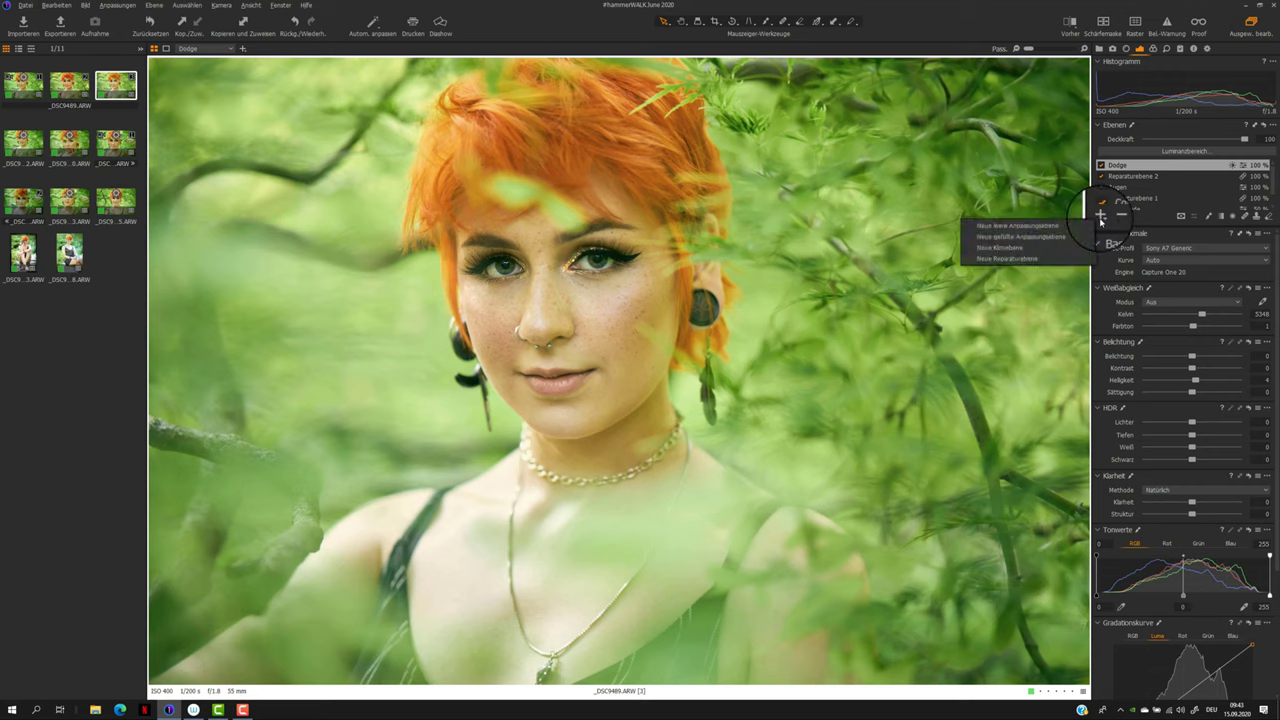
click(1074, 235)
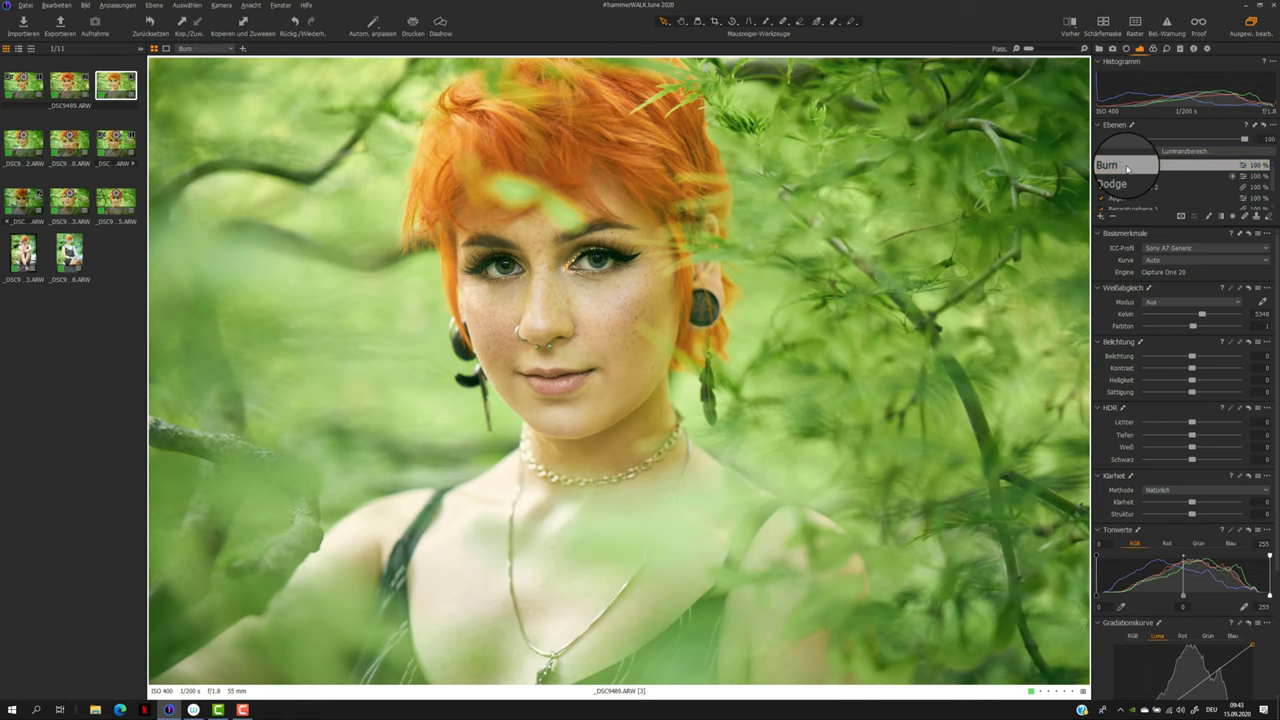
right_click(1127, 168)
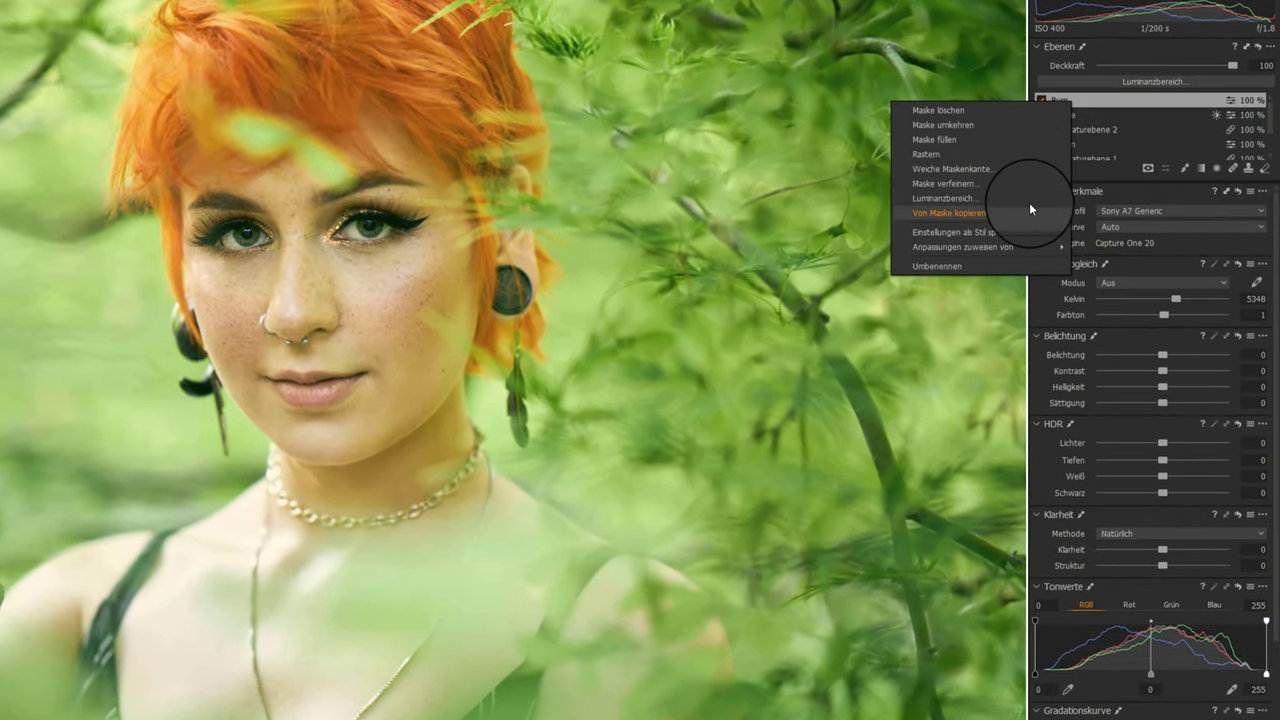
mouse_move(1088, 246)
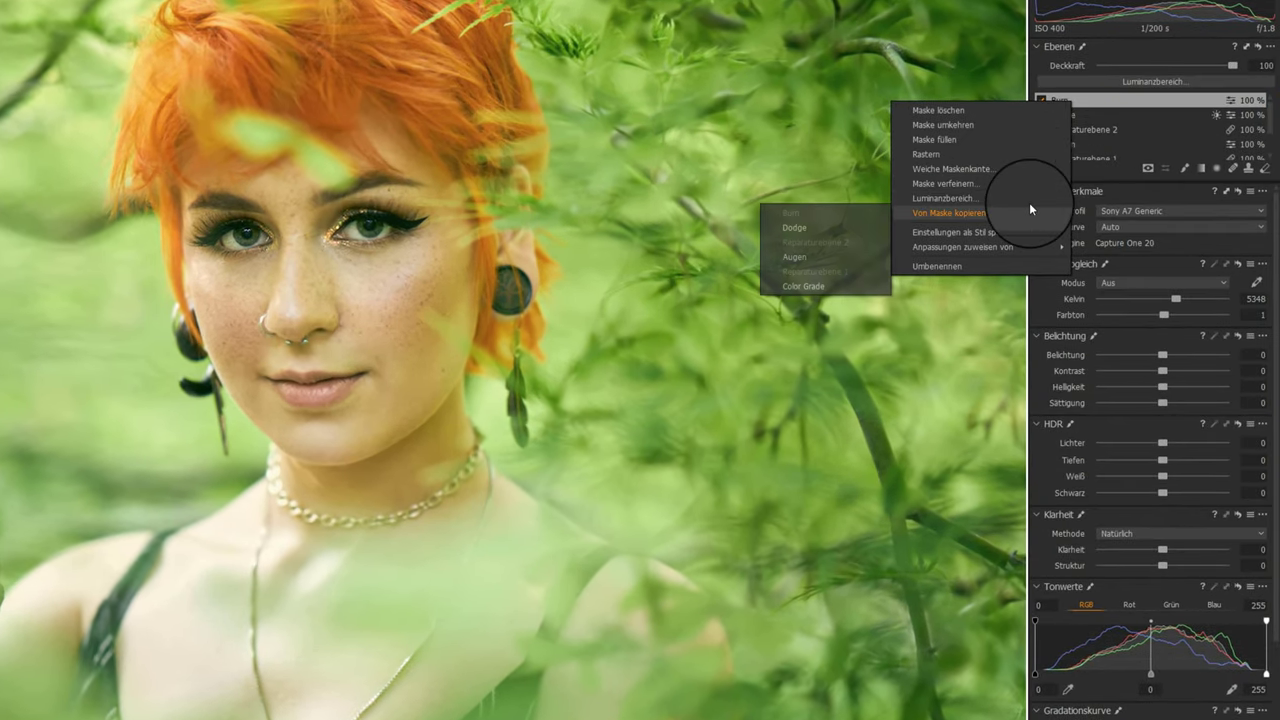
click(856, 227)
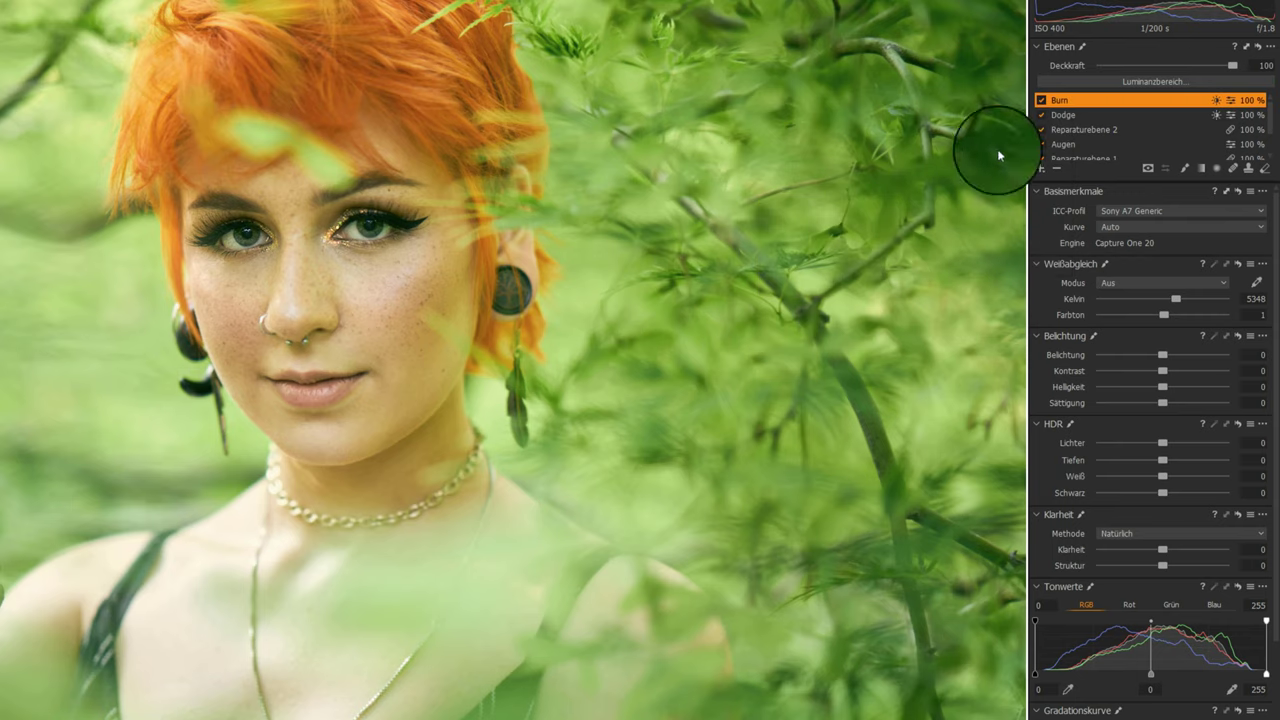
Change the Burn layer's luminance range to 112–134 with falloff 80–170, not inverted, and increase its radius slightly
click(1120, 82)
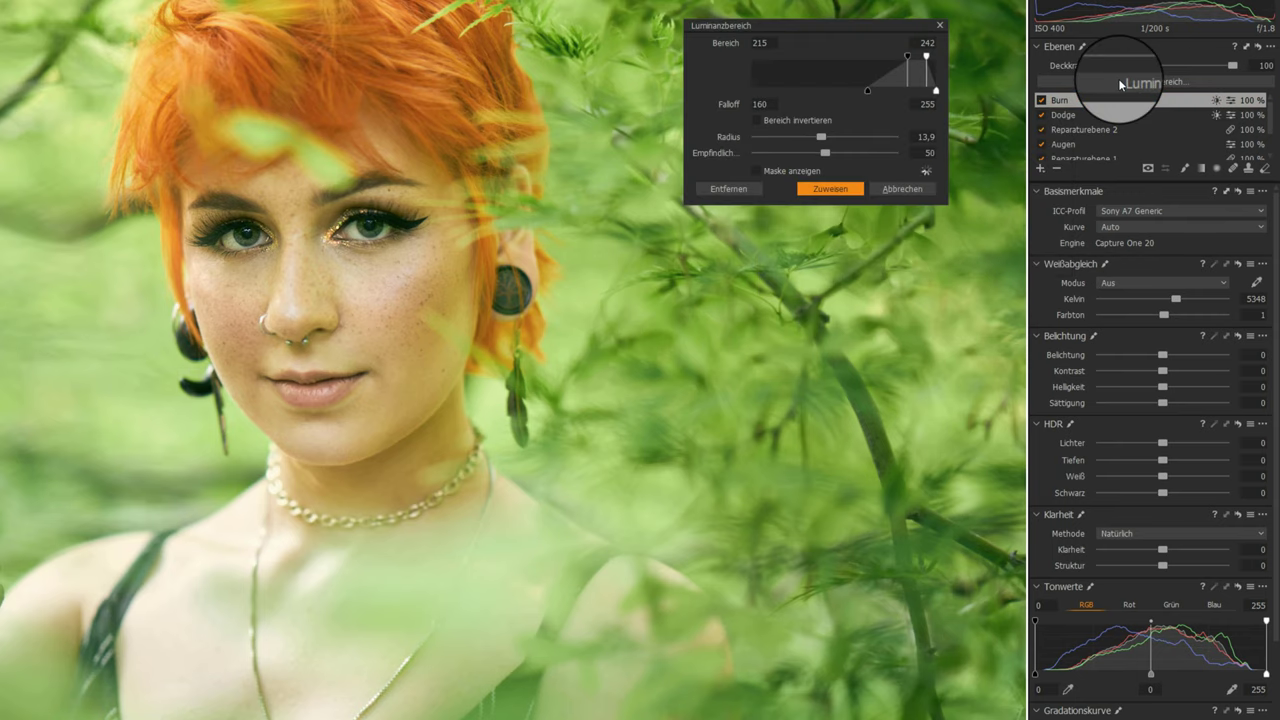
click(760, 171)
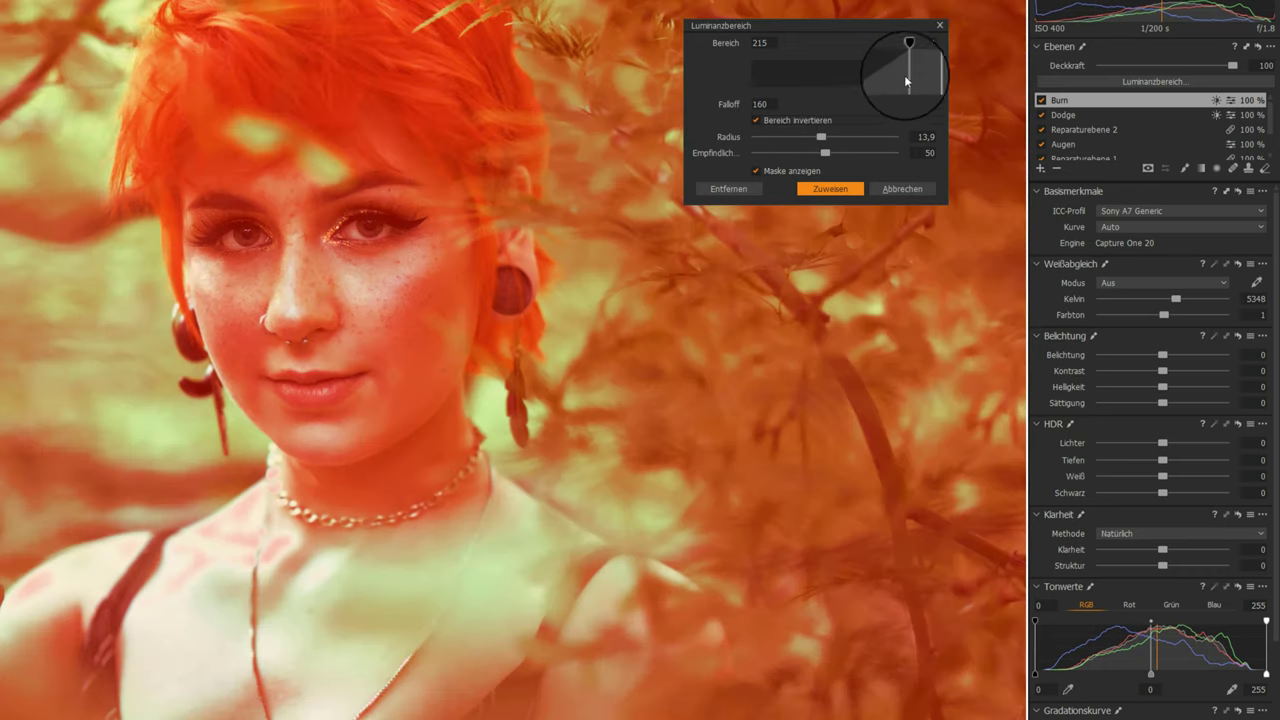
drag(910, 73, 900, 72)
drag(897, 72, 809, 92)
click(756, 120)
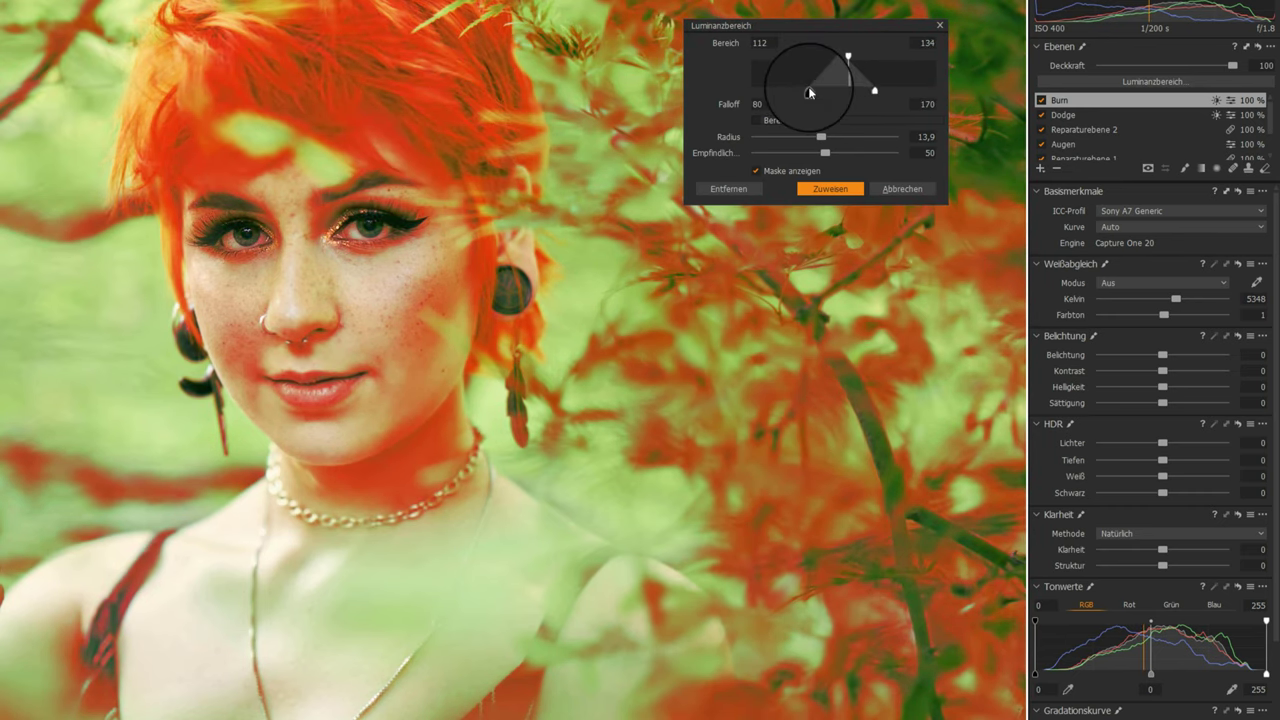
drag(825, 137, 836, 132)
click(829, 192)
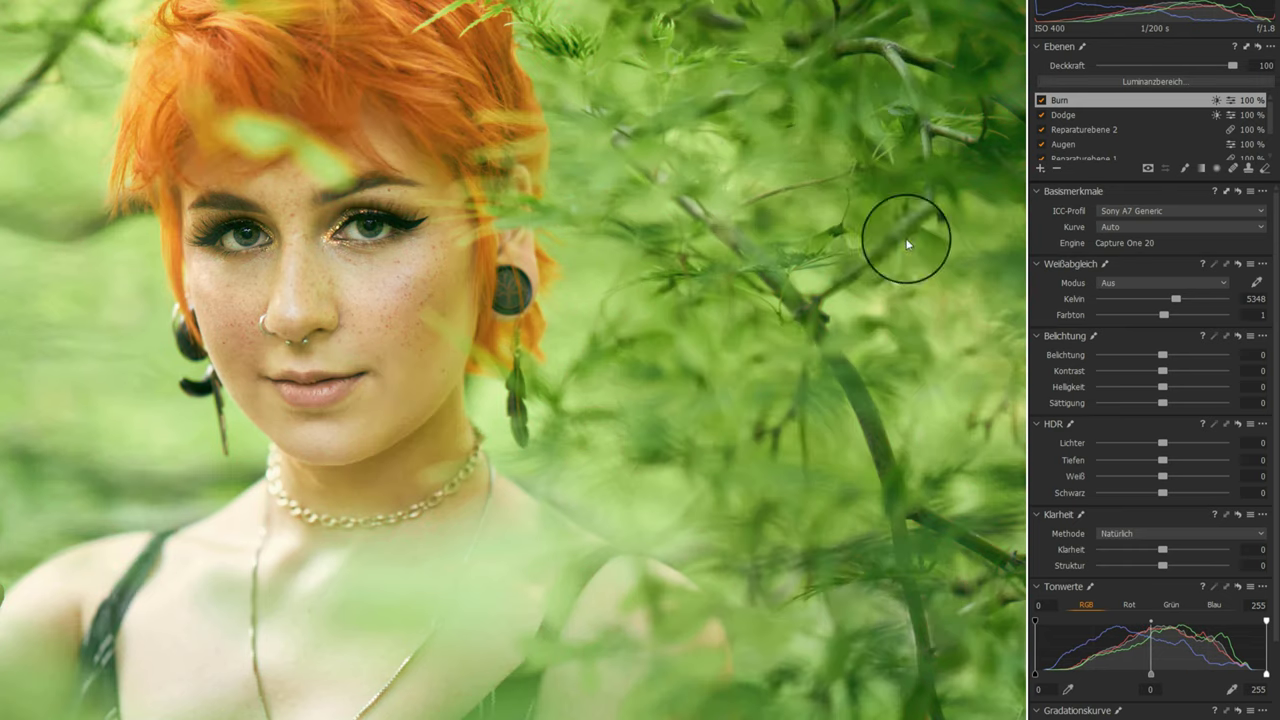
Darken the Burn layer by setting its brightness to -6
drag(1164, 387, 1161, 387)
scroll(1173, 399, down, 7)
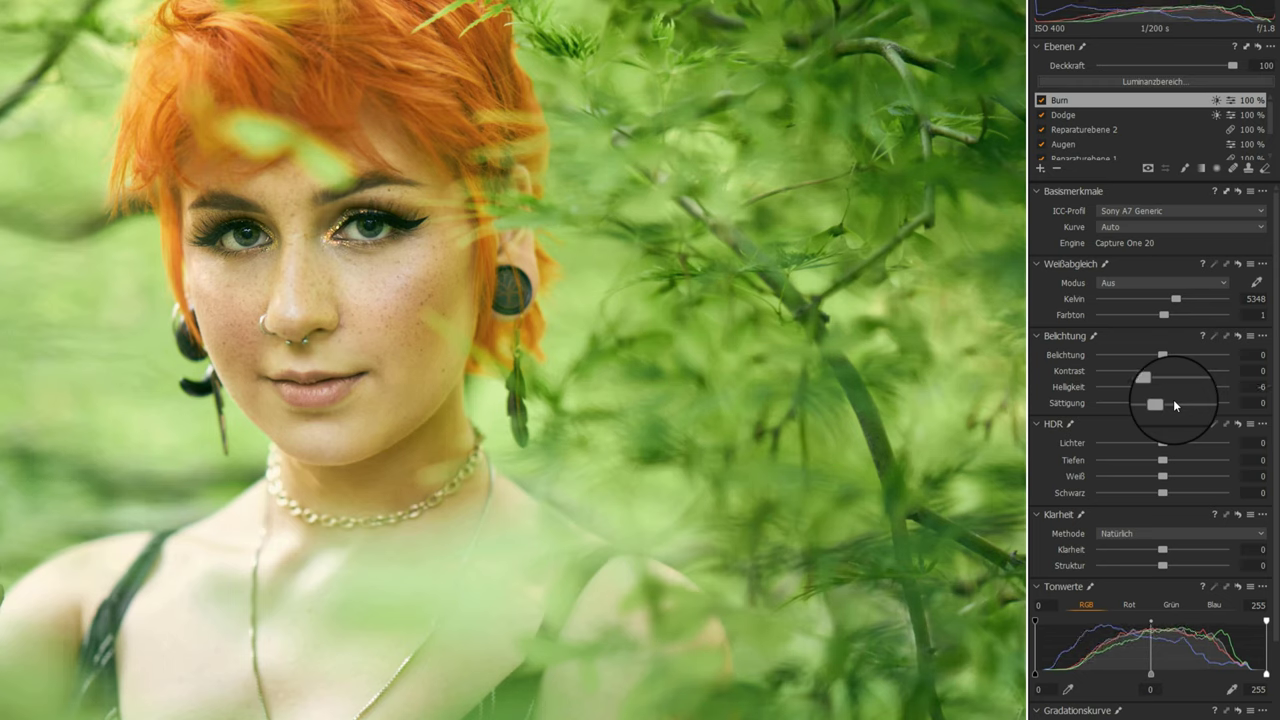
scroll(1173, 399, down, 1)
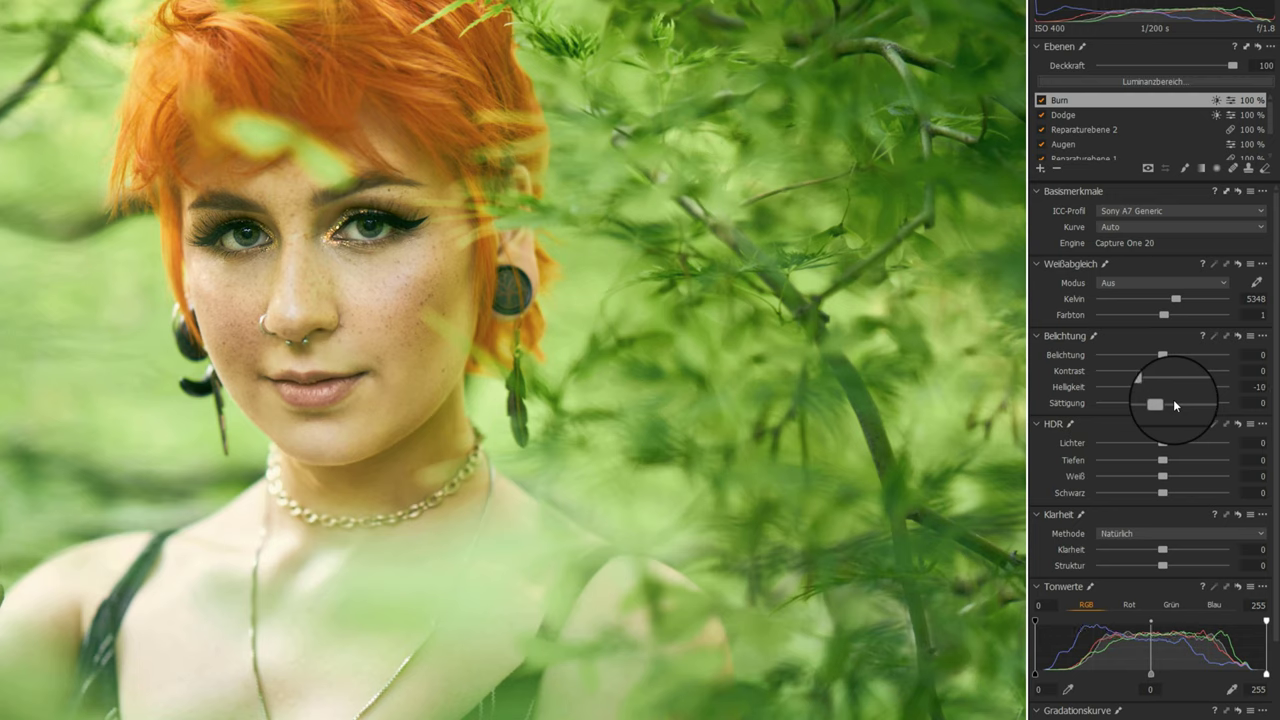
scroll(1173, 399, up, 1)
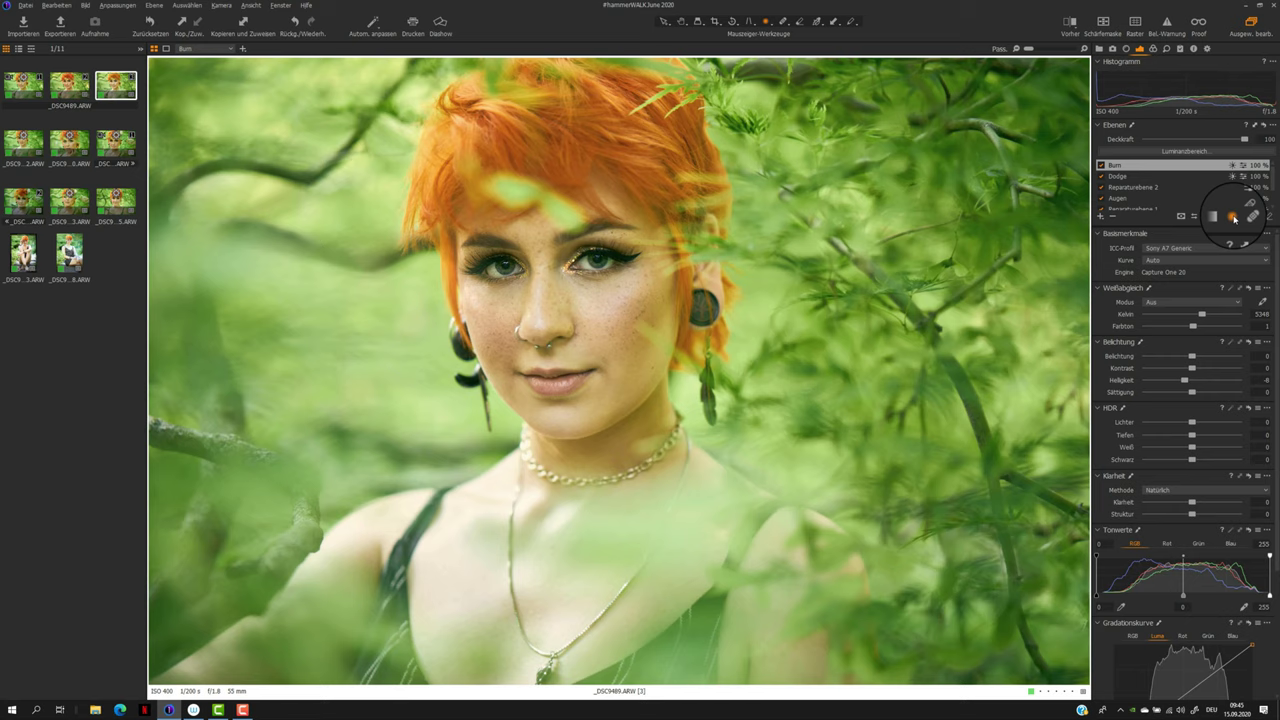
click(1232, 216)
drag(502, 215, 857, 553)
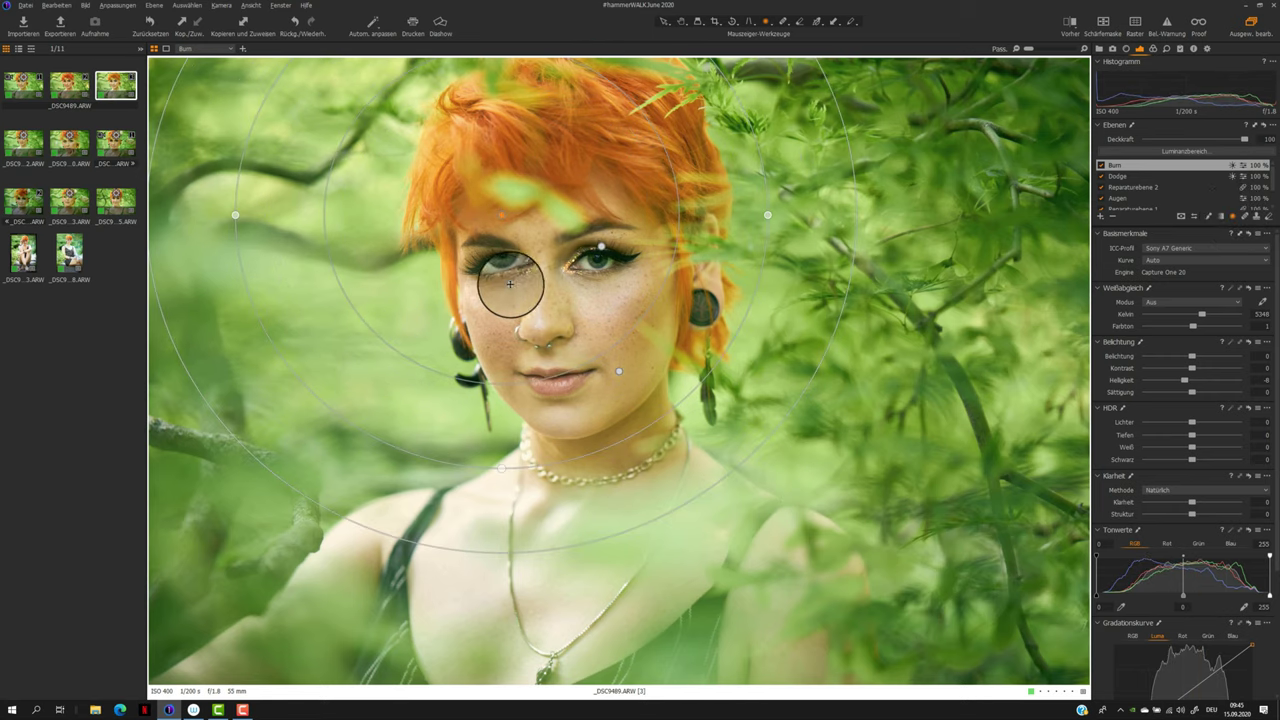
drag(509, 280, 581, 411)
key(m)
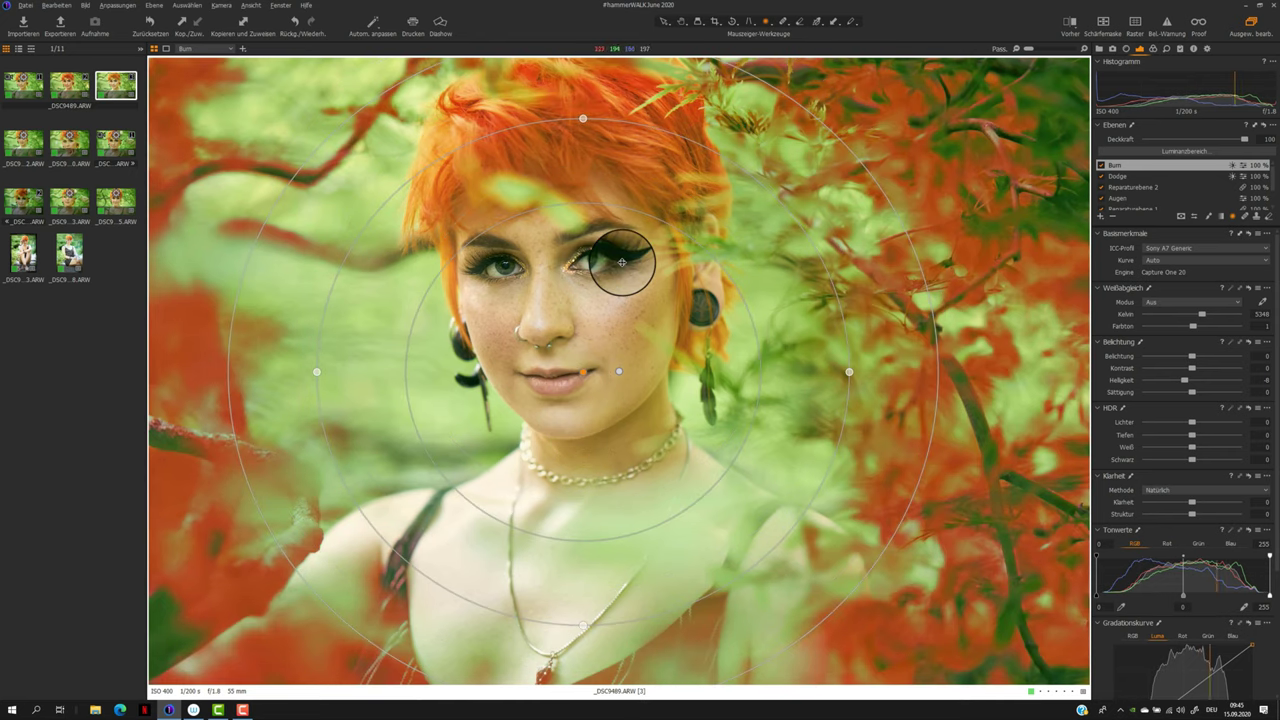
key(ctrl+z)
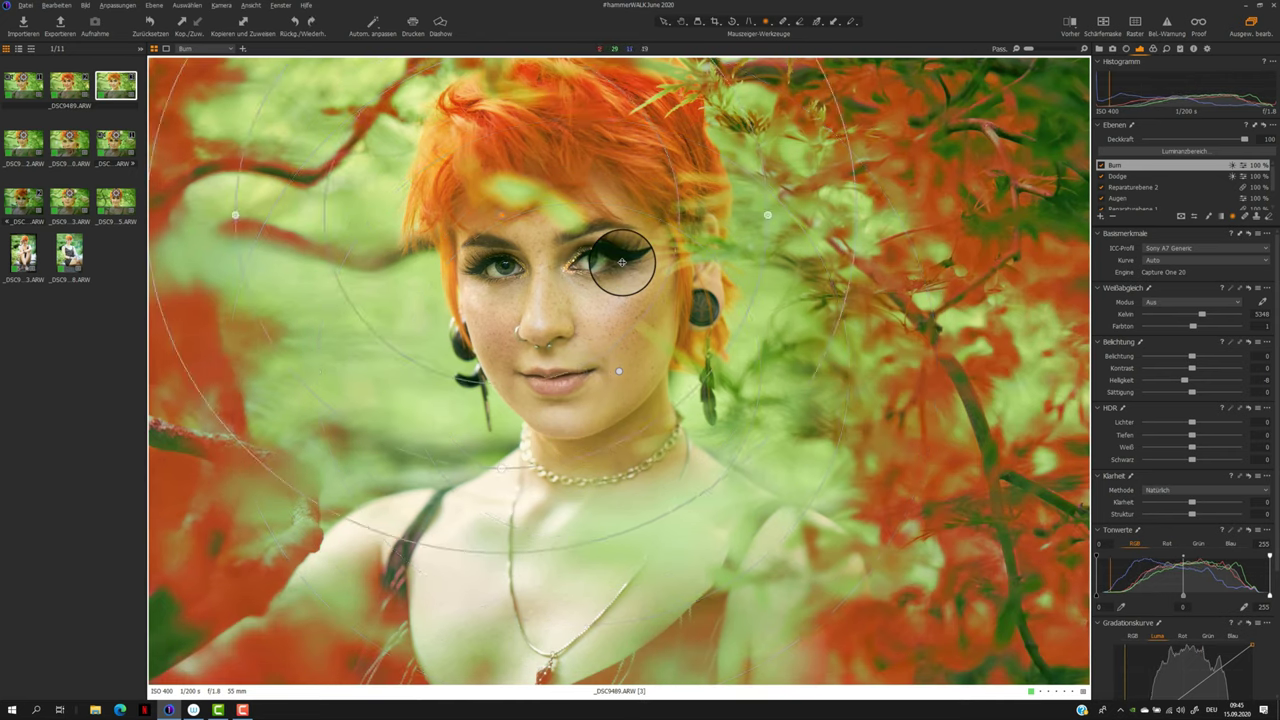
key(ctrl+z)
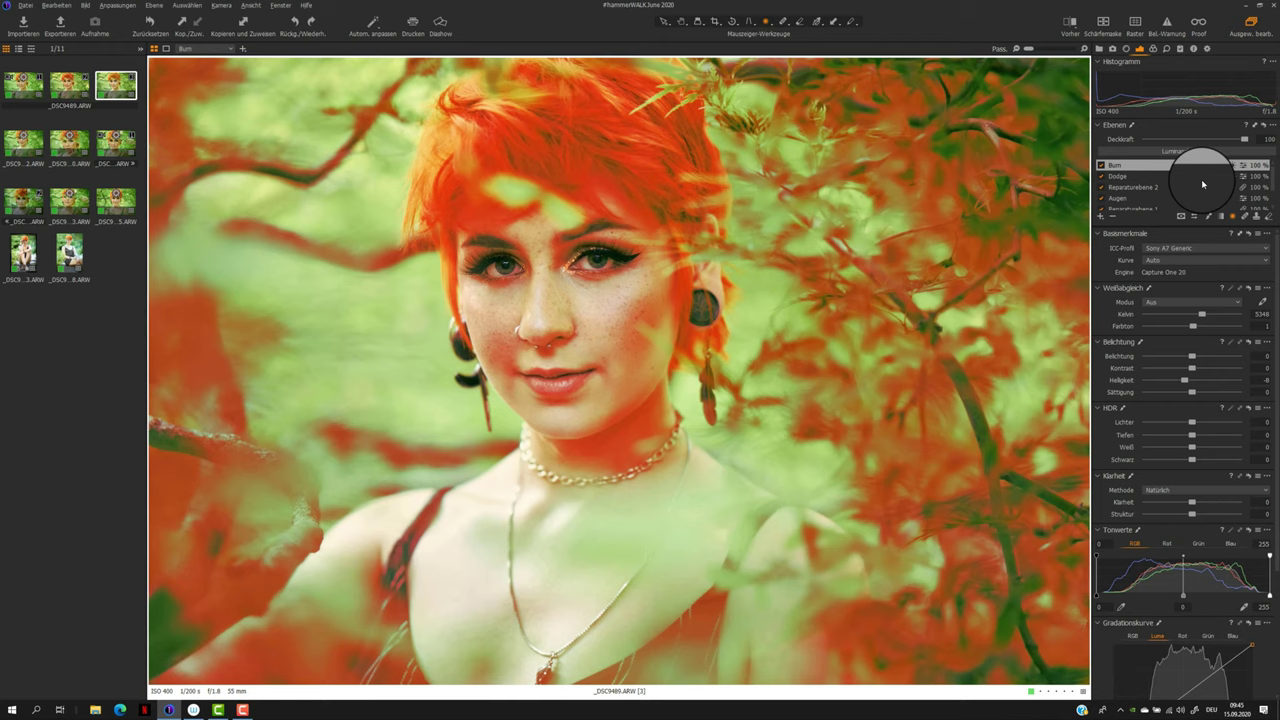
Create a new filled adjustment layer above Burn and name it Vignette
click(1100, 216)
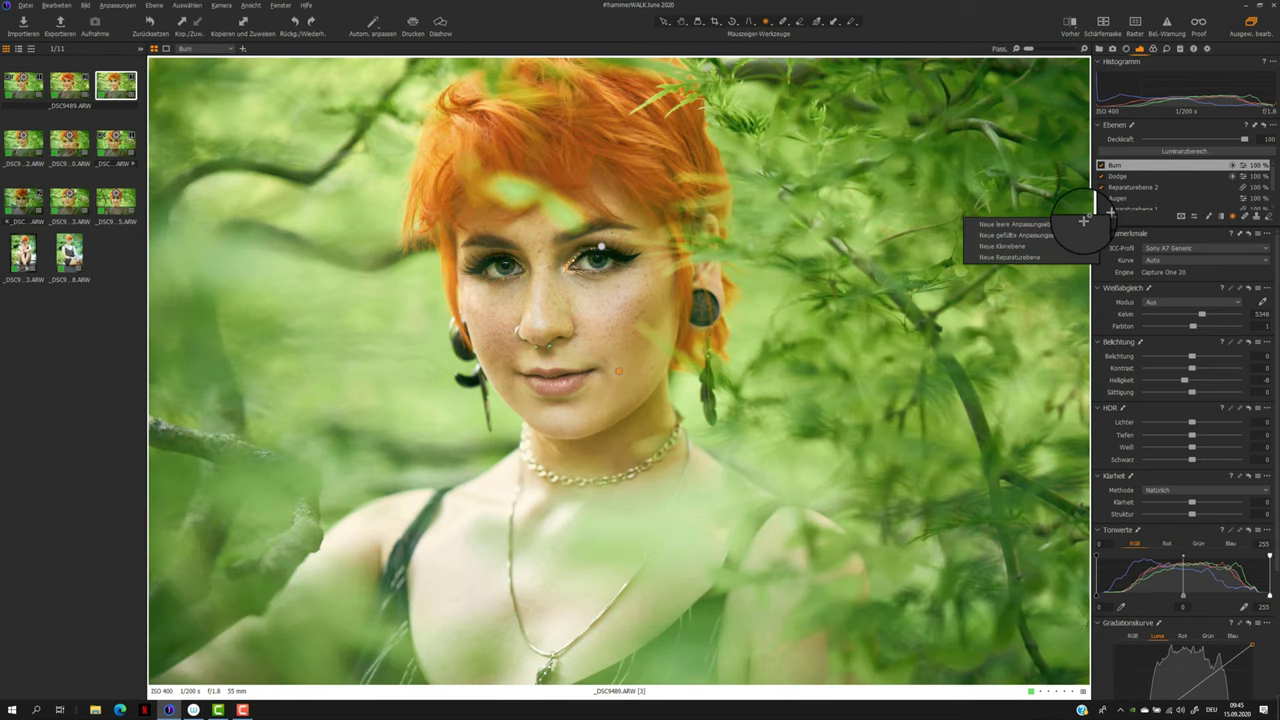
click(1087, 236)
double_click(1126, 166)
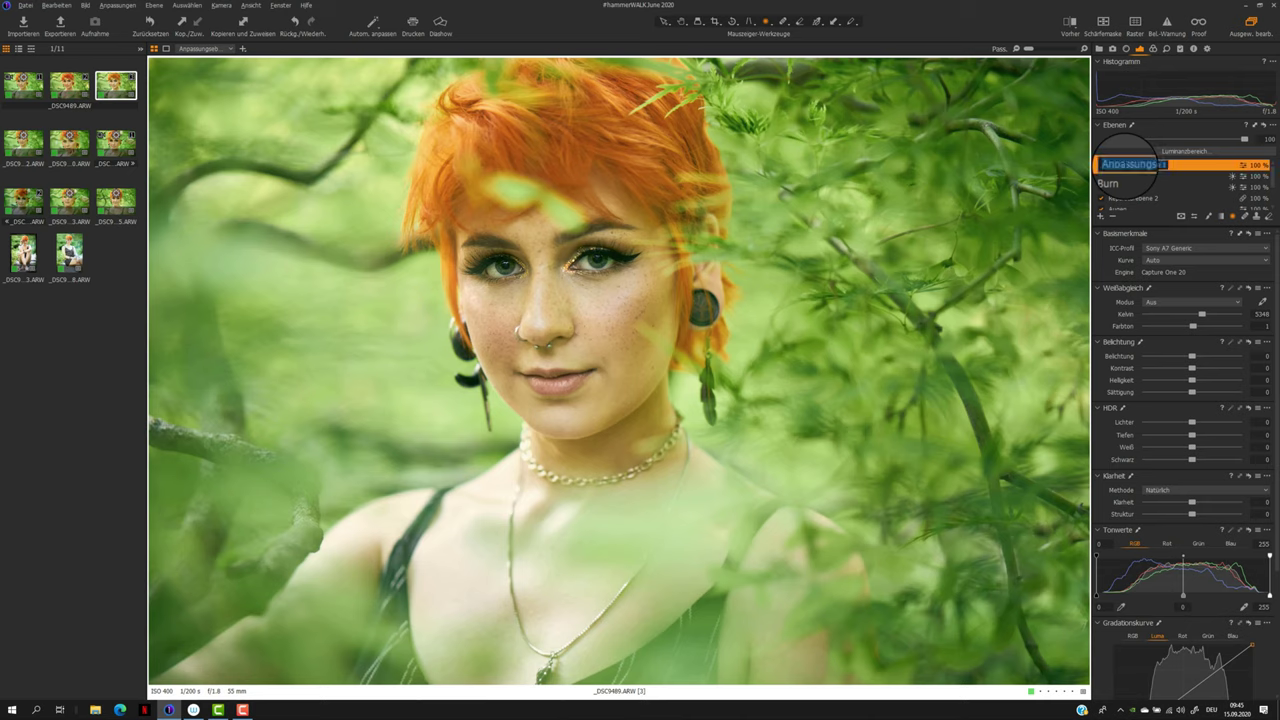
text(Vignette)
key(Return)
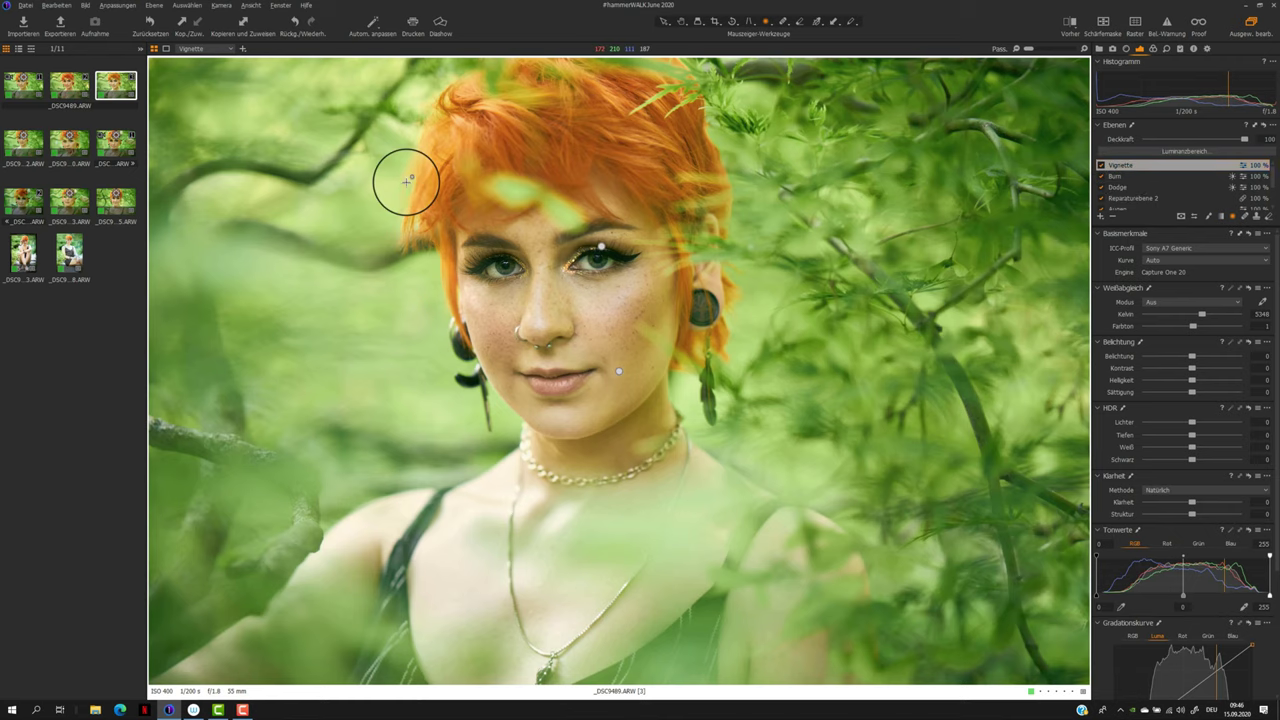
Draw a large, softly feathered radial mask on the Vignette layer that leaves the face clear, and extend its ellipse vertically
drag(408, 180, 771, 466)
drag(528, 265, 711, 451)
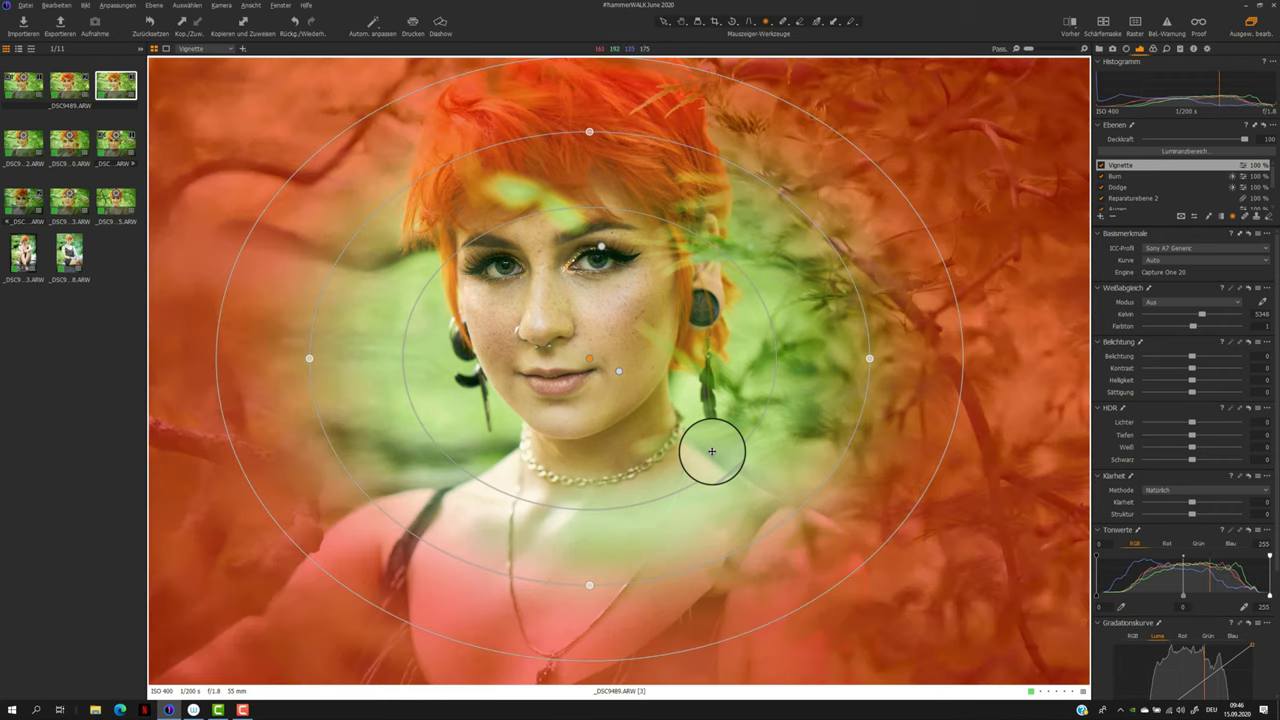
drag(589, 130, 591, 109)
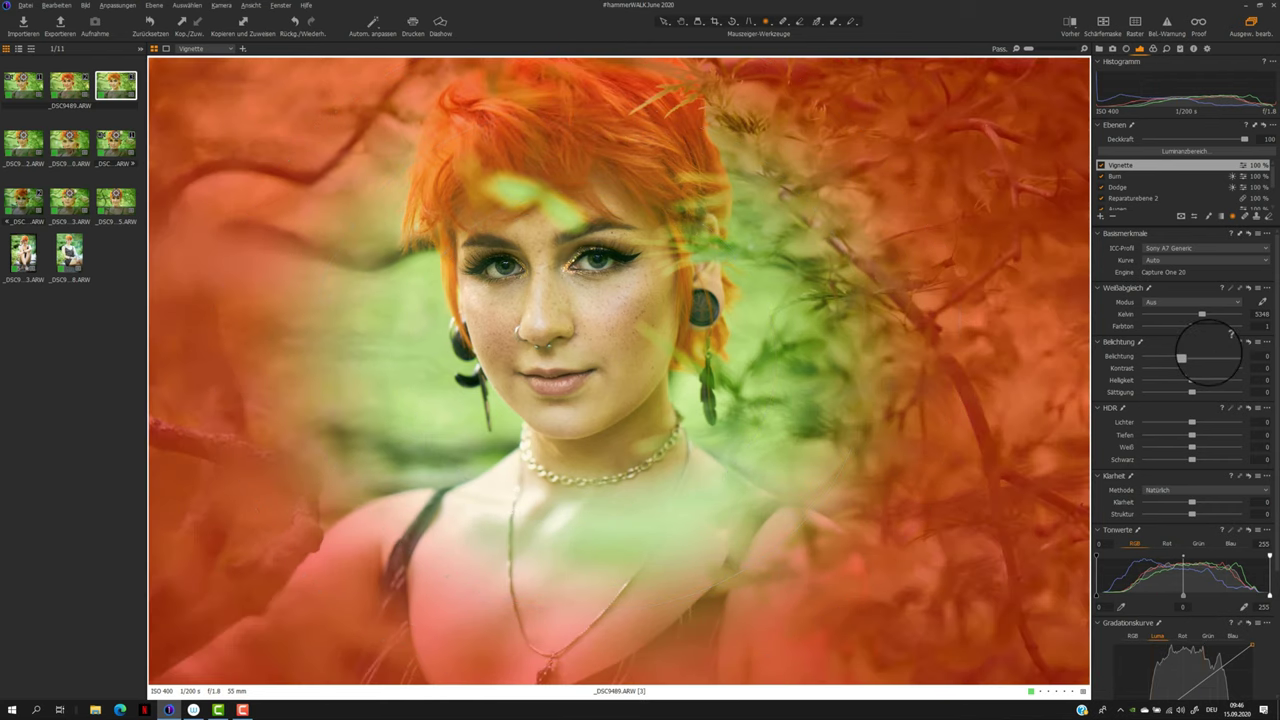
Hide the mask overlay and set the Vignette layer's exposure to -0.3
key(m)
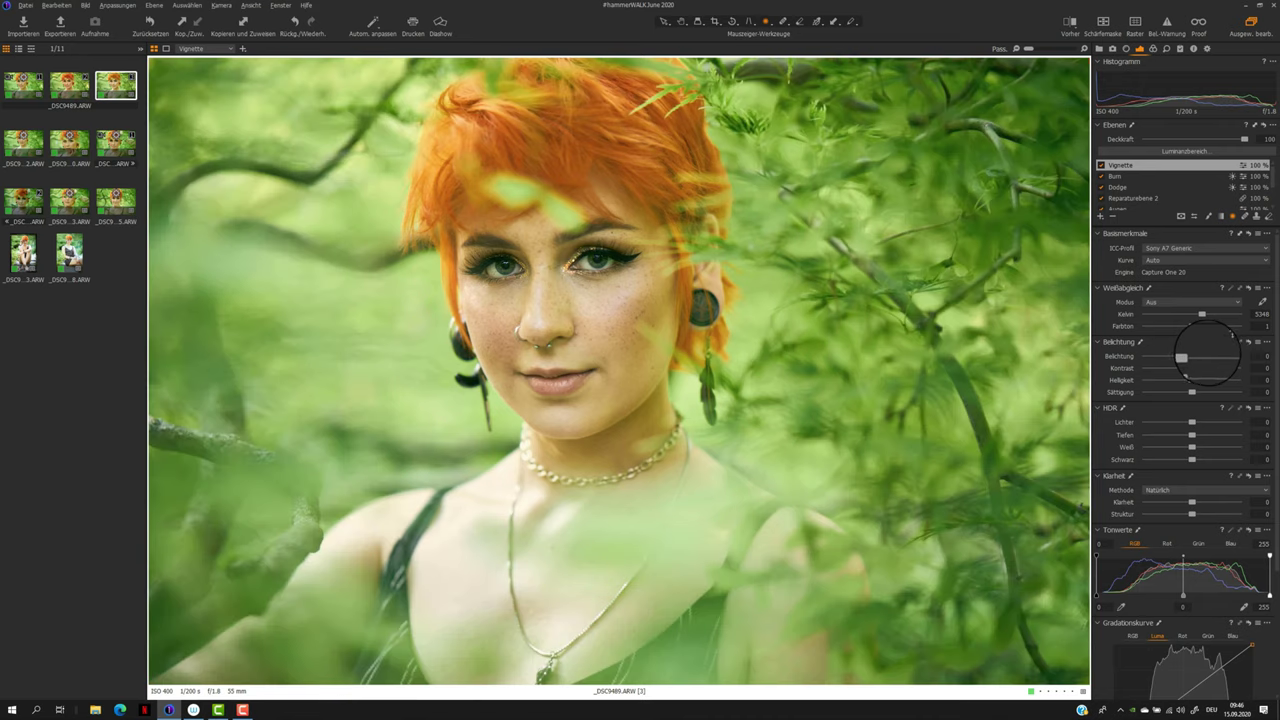
scroll(1193, 361, down, 4)
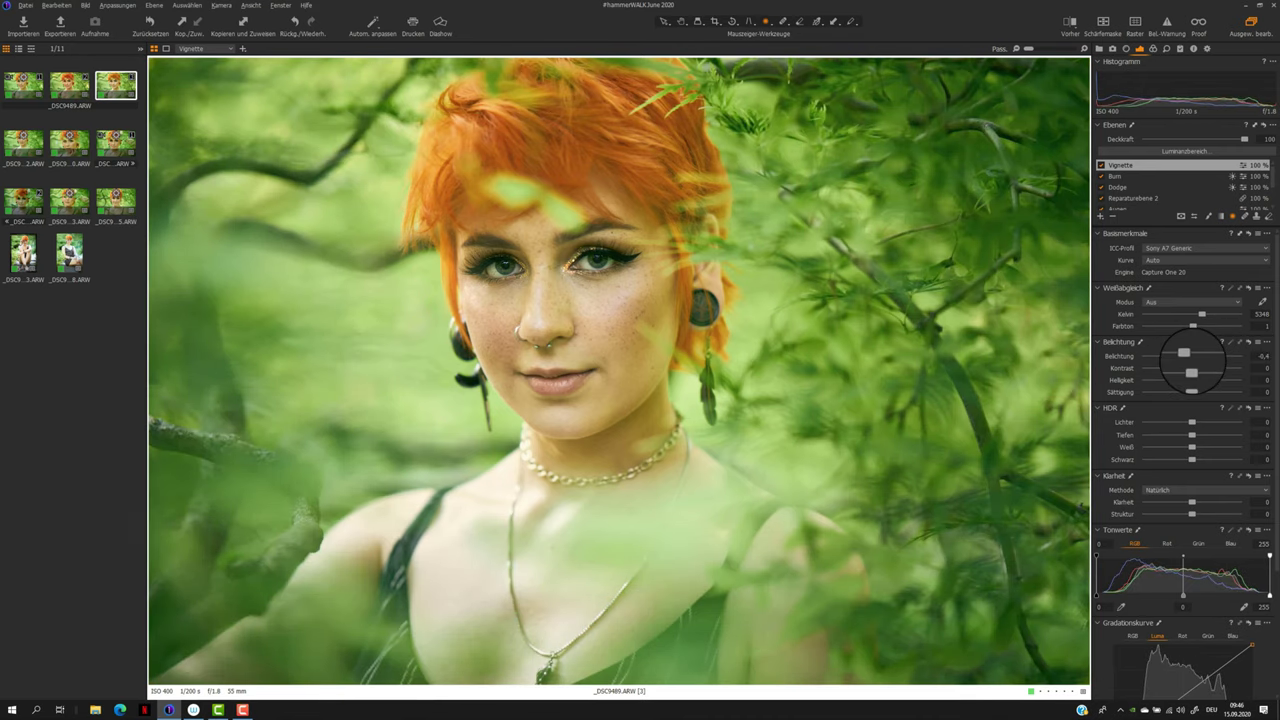
scroll(1193, 361, up, 1)
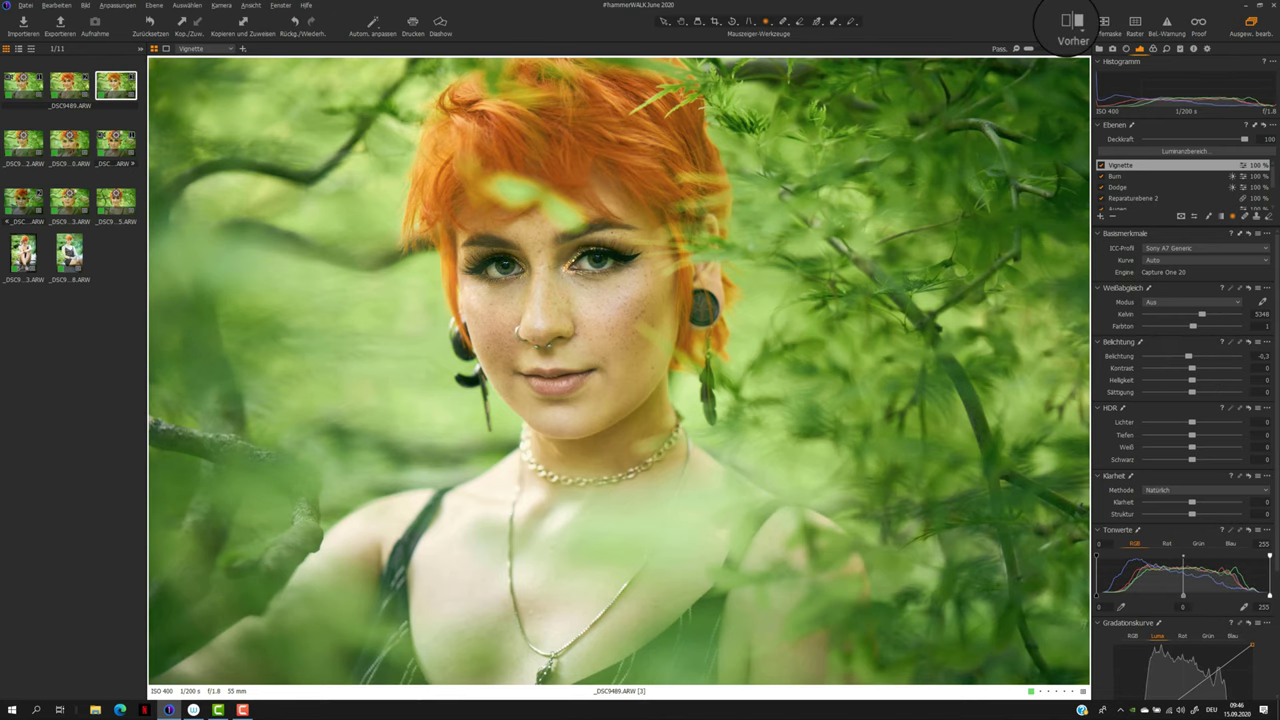
Compare the photo before and after editing with the split-view slider, sweeping the divider across to the full edited image
click(1072, 26)
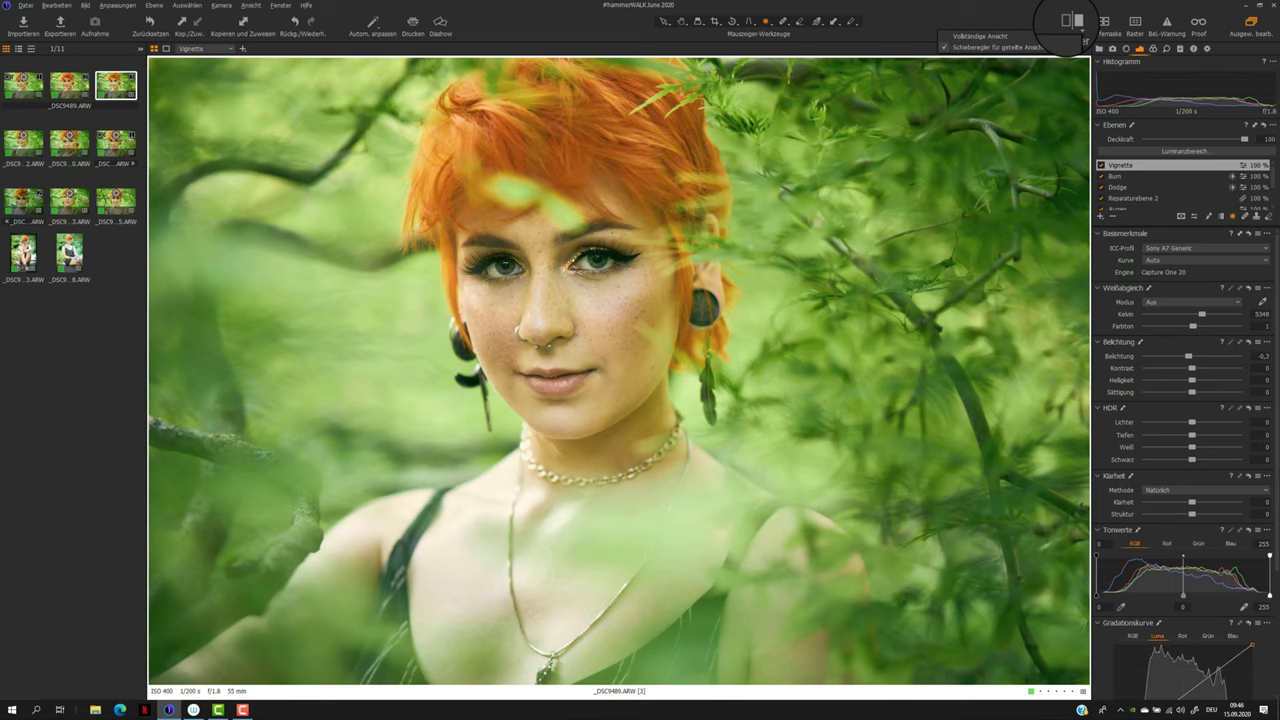
click(1068, 22)
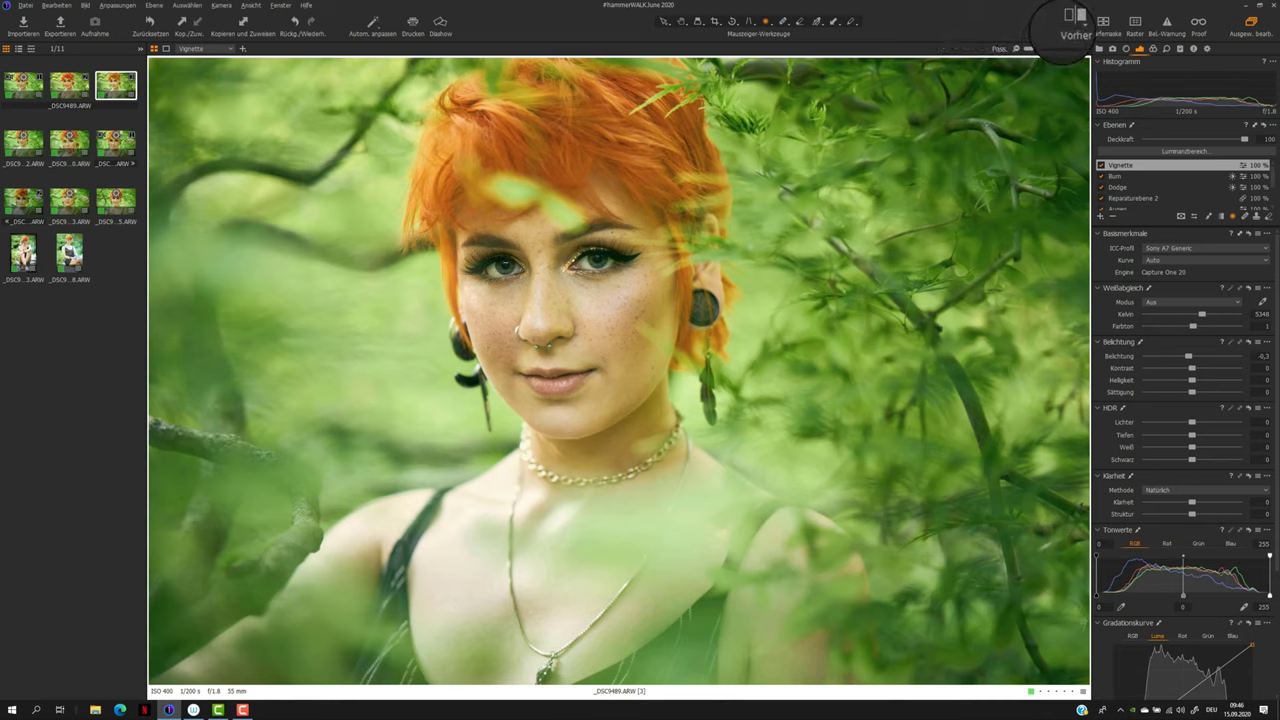
drag(623, 374, 216, 378)
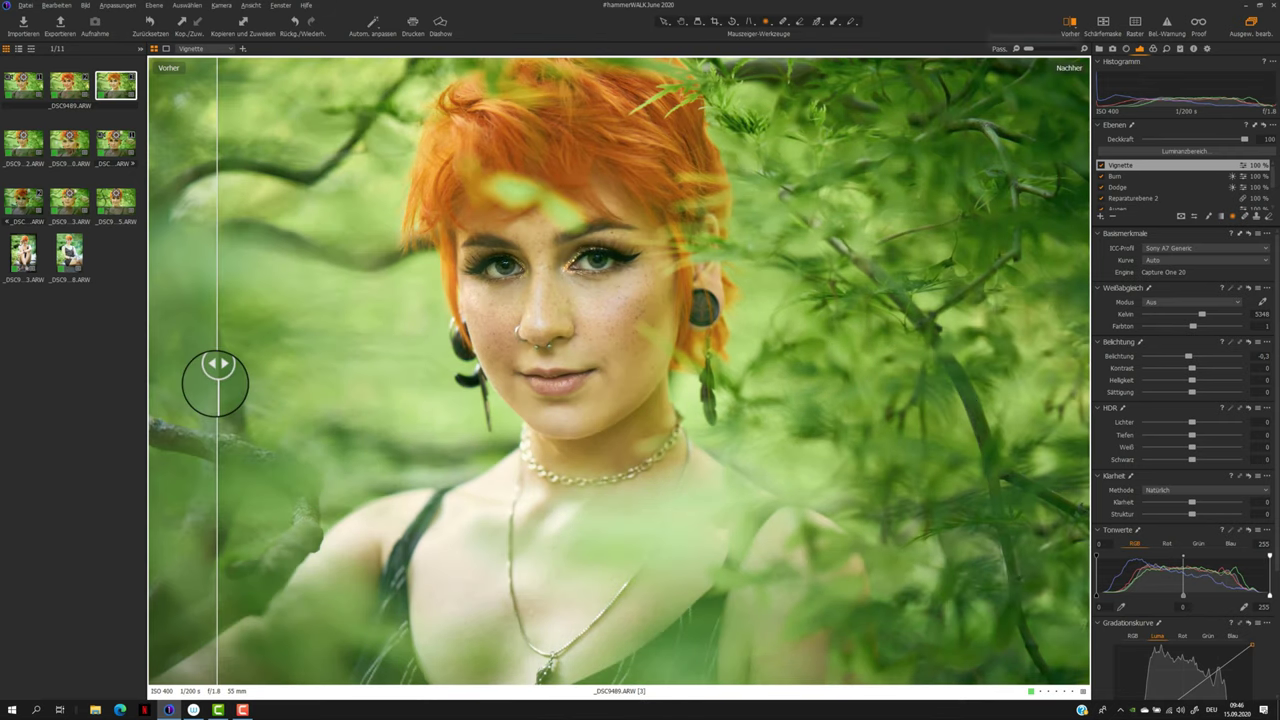
drag(220, 371, 109, 400)
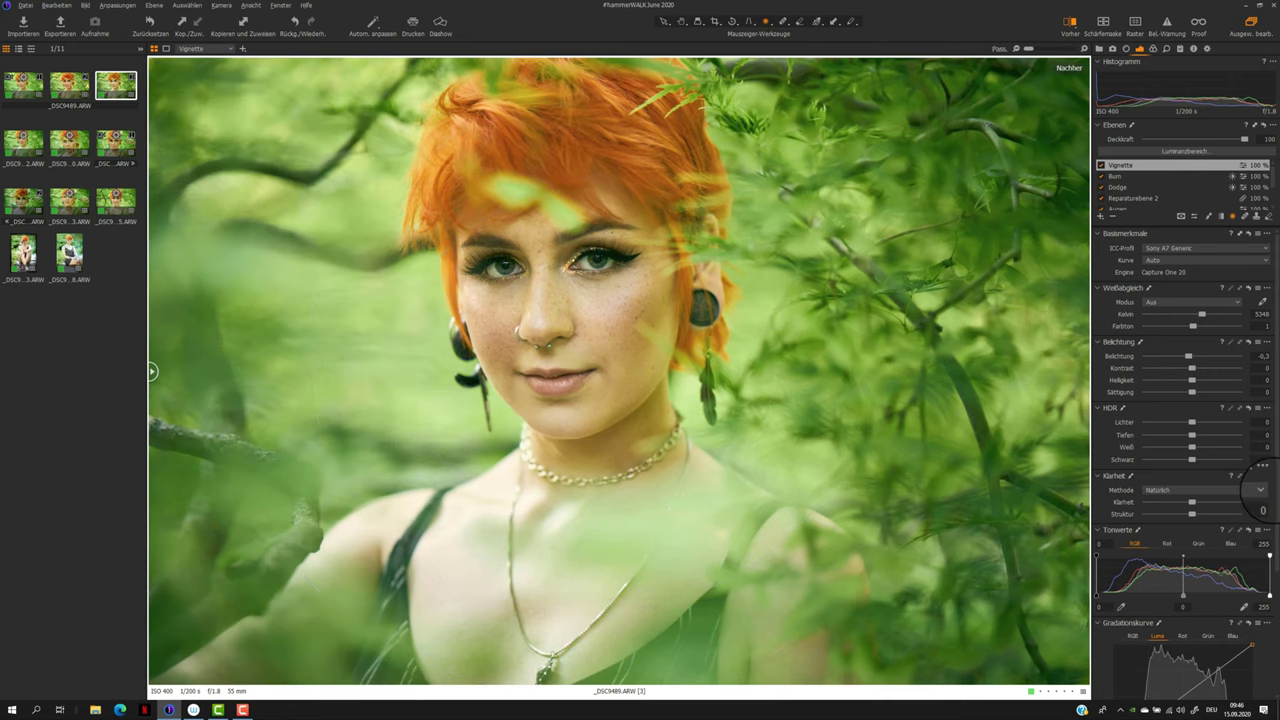